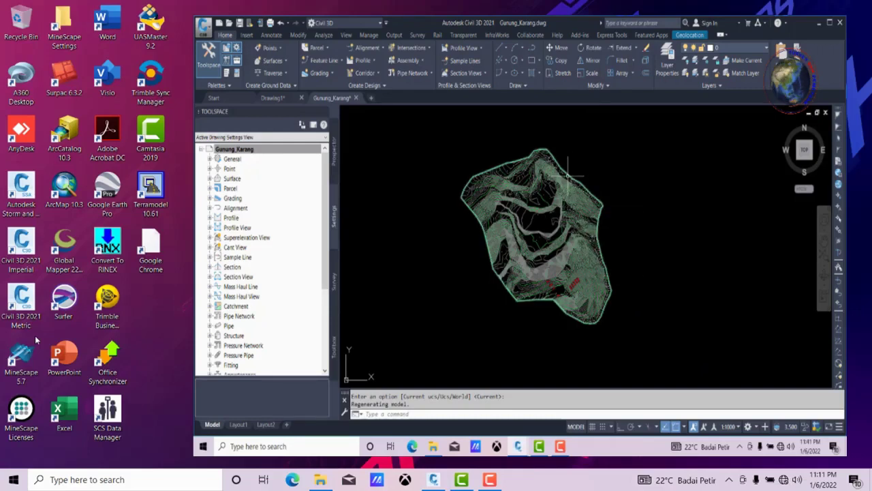
Show the Gunung_Karang TIN surface in Object Viewer and orbit it to a tilted side view.
left_click(572, 173)
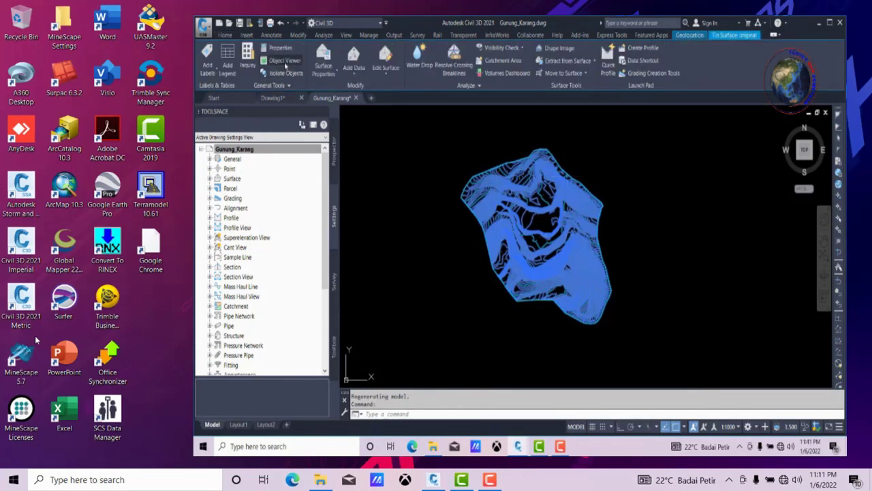
left_click(285, 63)
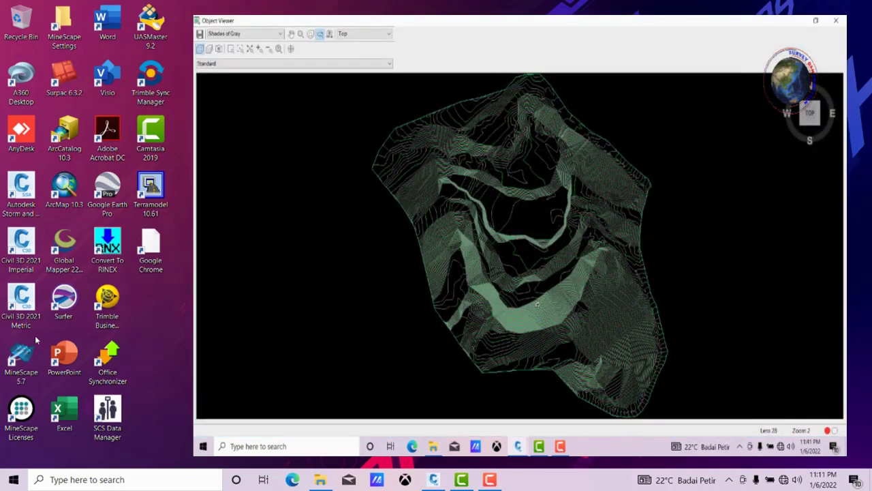
mouse_move(538, 305)
left_mouse_down()
mouse_move(607, 292)
mouse_move(506, 295)
mouse_move(431, 278)
left_mouse_up()
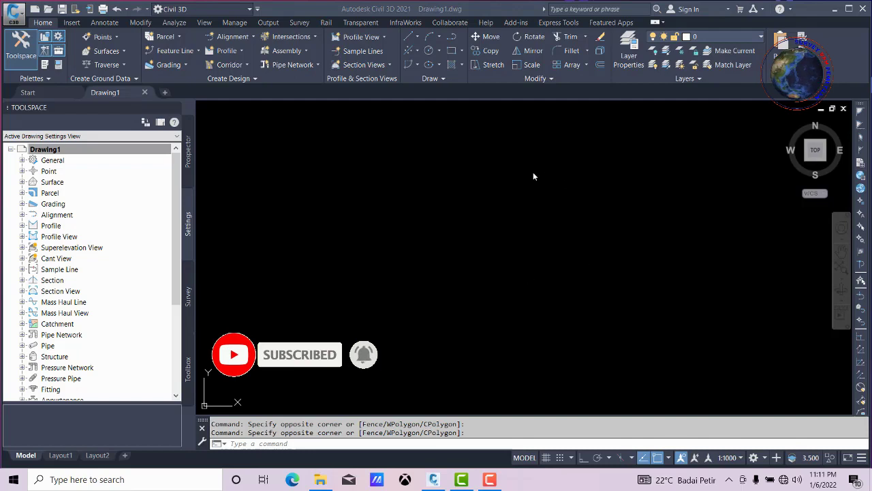
left_click(640, 214)
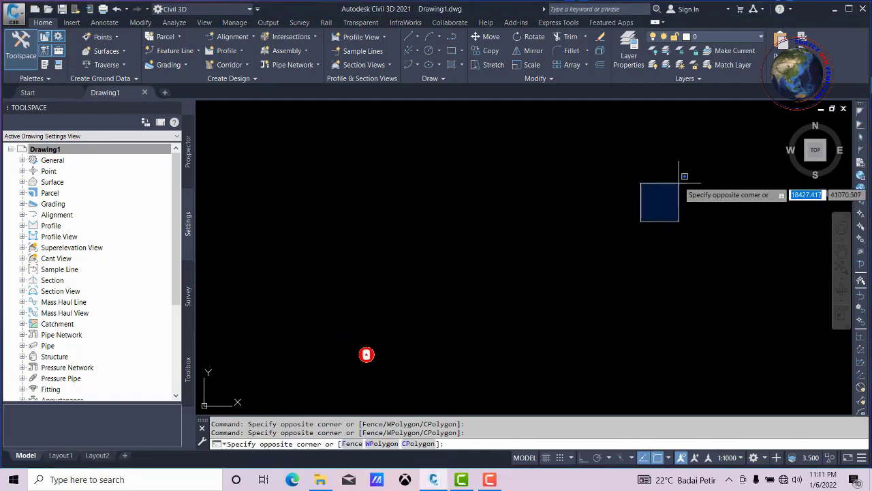
left_click(728, 103)
left_click(835, 9)
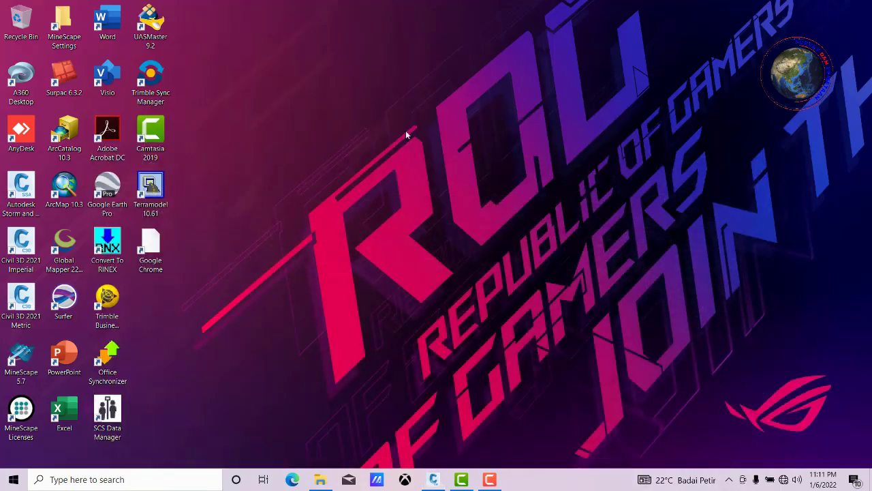
left_click(24, 305)
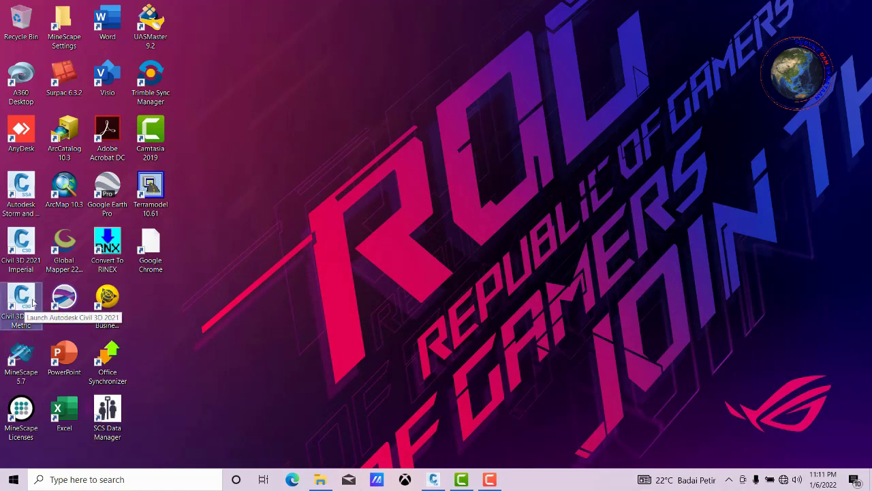
left_click(434, 480)
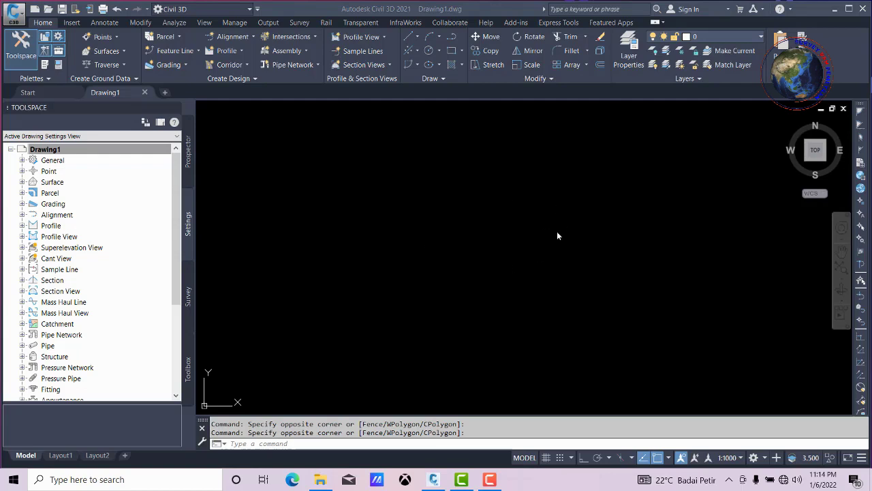
Start the _PLOT command with Ctrl+P and bring up the application menu's Print options.
key("ctrl+p")
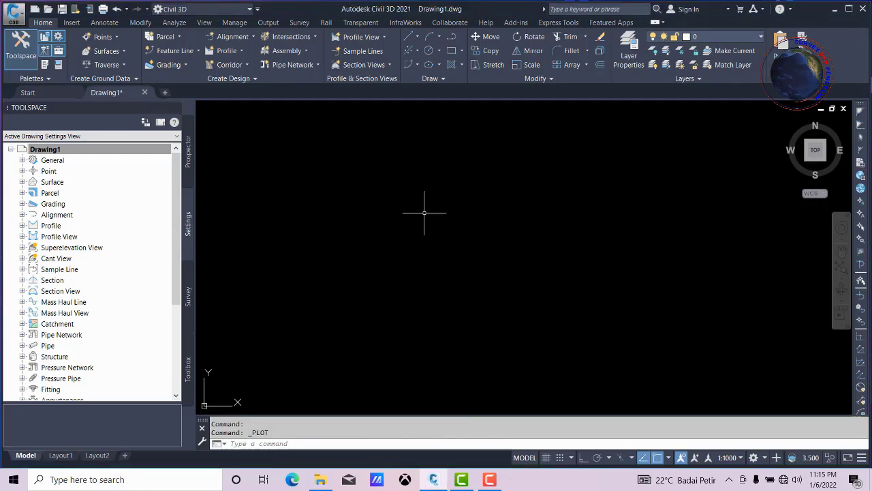
left_click(15, 13)
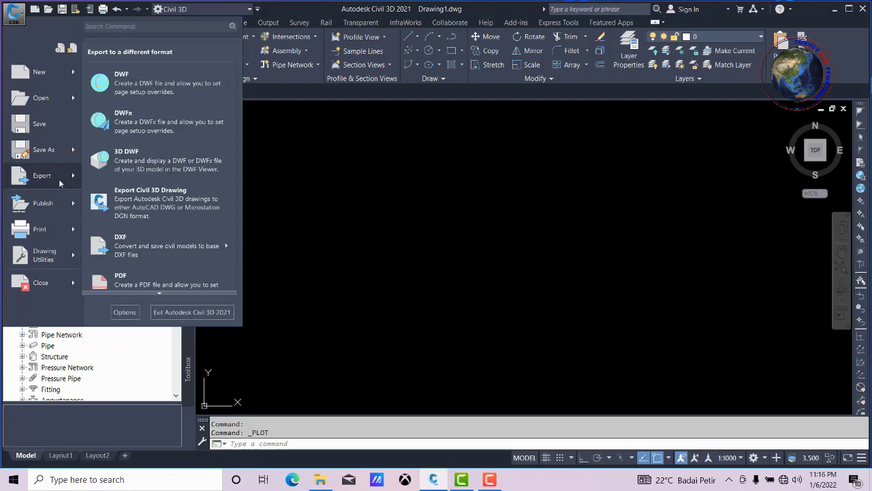
mouse_move(39, 229)
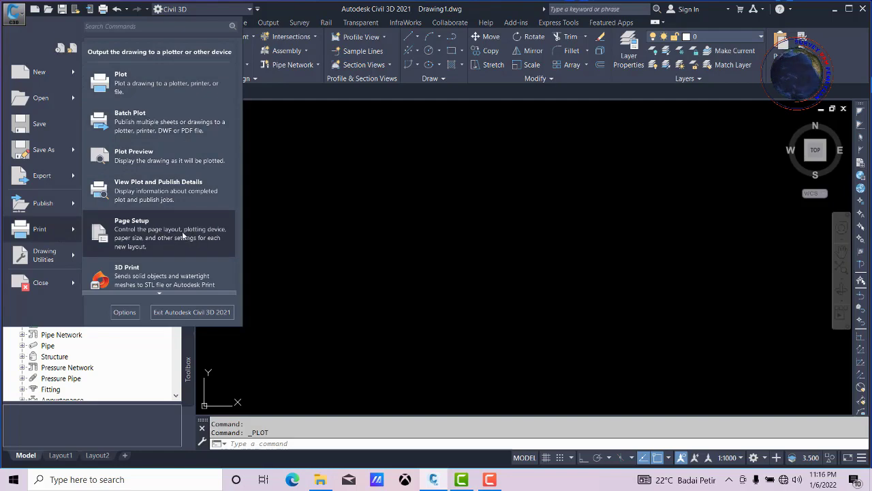
Review the model layout in the Page Setup Manager, then close it.
left_click(182, 235)
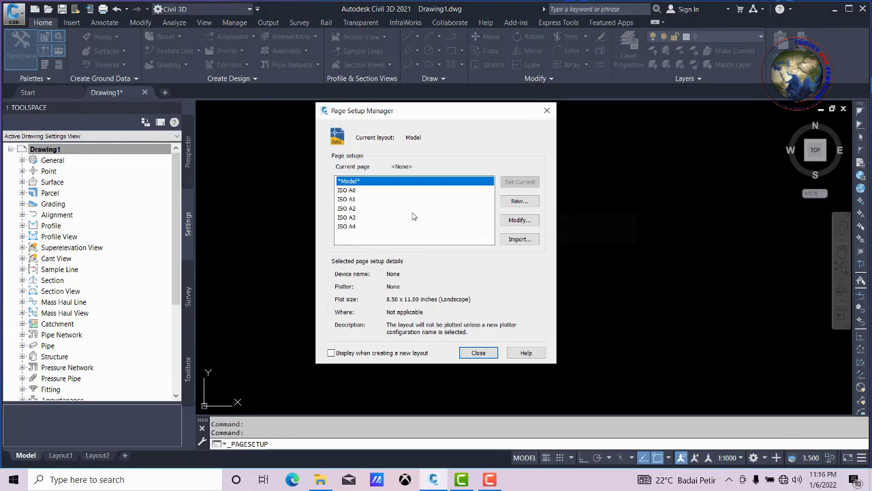
left_click(479, 352)
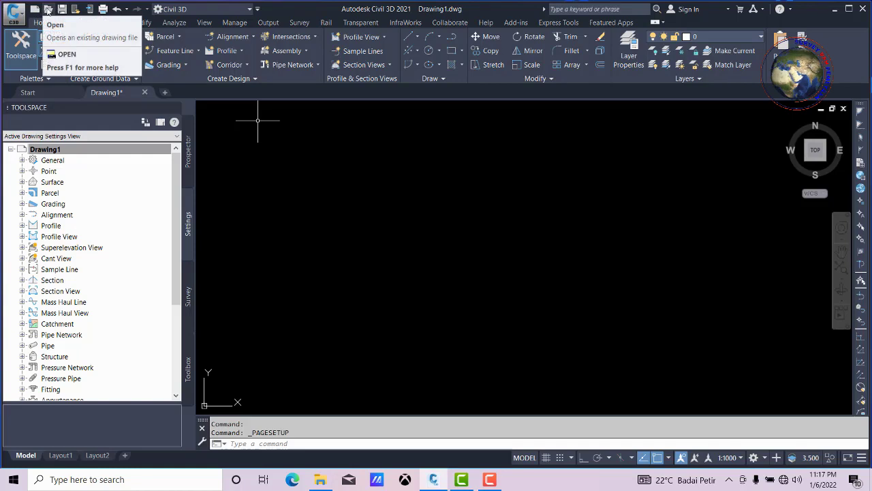
Open Gunung_Karang.dwg from the Tutorial Civil 3D_2021 folder.
left_click(15, 12)
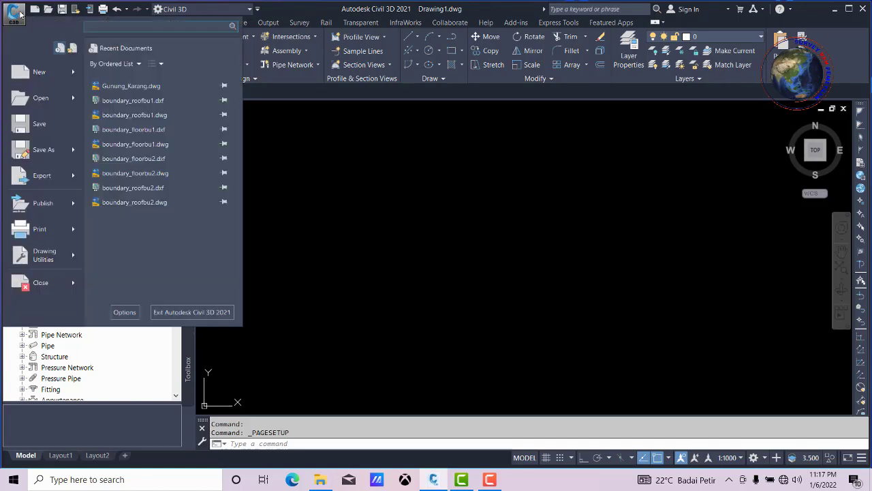
left_click(19, 12)
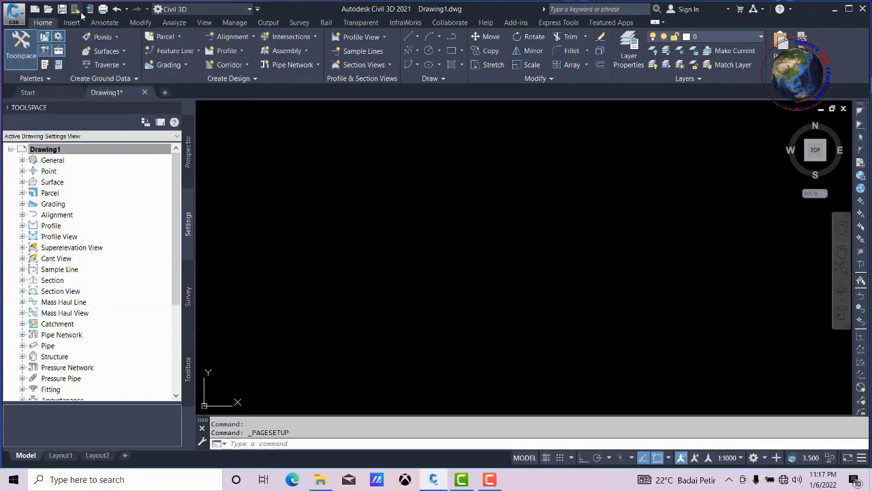
left_click(22, 12)
left_click(22, 12)
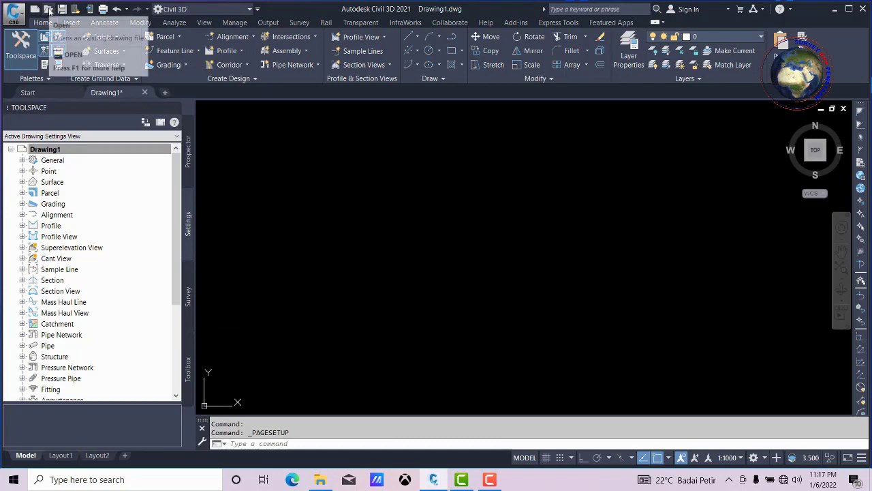
left_click(49, 11)
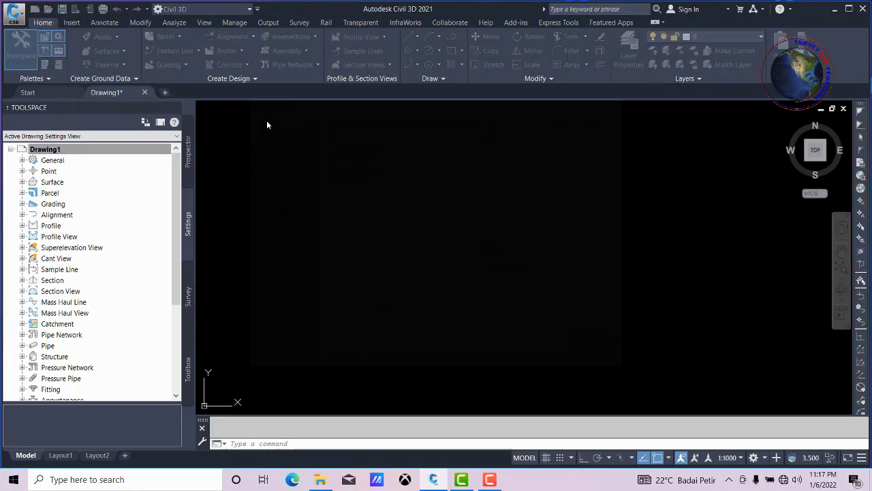
left_click(376, 169)
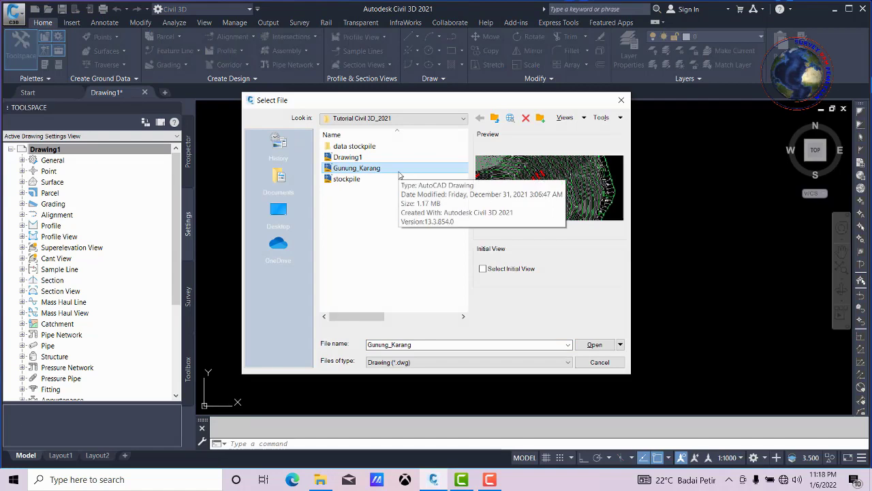
left_click(595, 345)
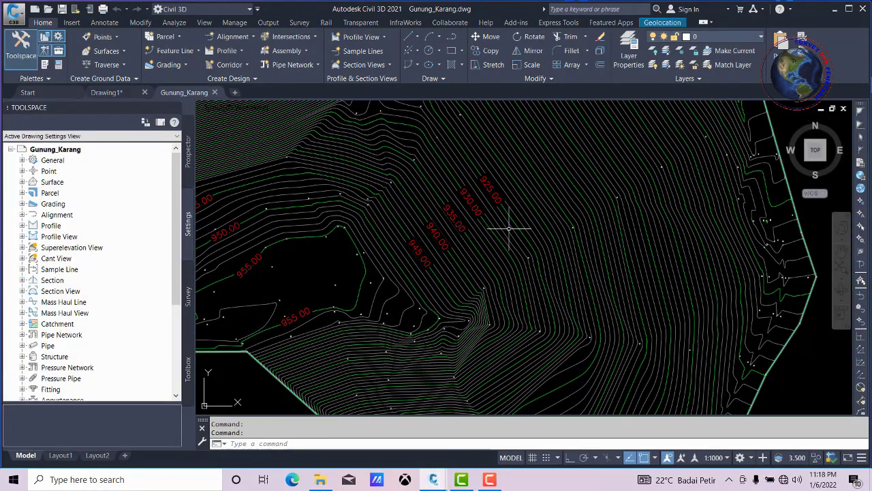
Zoom out until the whole terrain boundary with its 925.00–955.00 contours is visible.
scroll(508, 229, "down", 2)
scroll(508, 229, "down", 2)
scroll(509, 228, "down", 2)
scroll(459, 184, "up", 2)
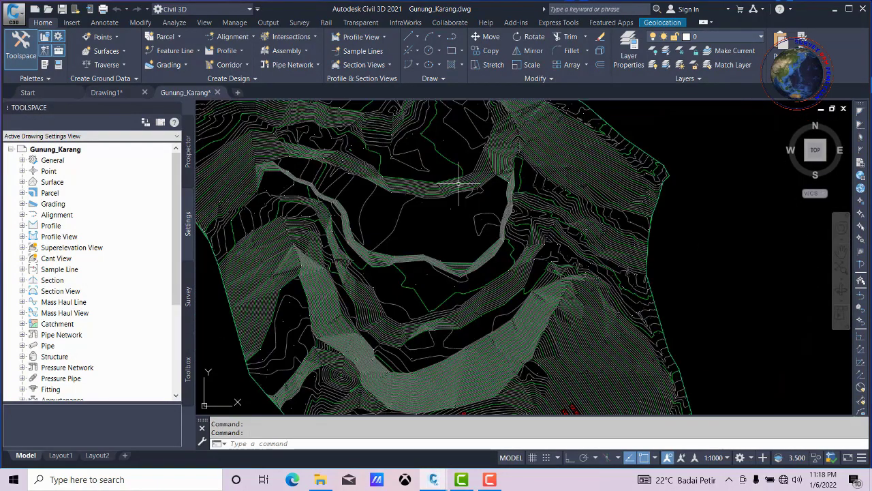
scroll(460, 183, "down", 2)
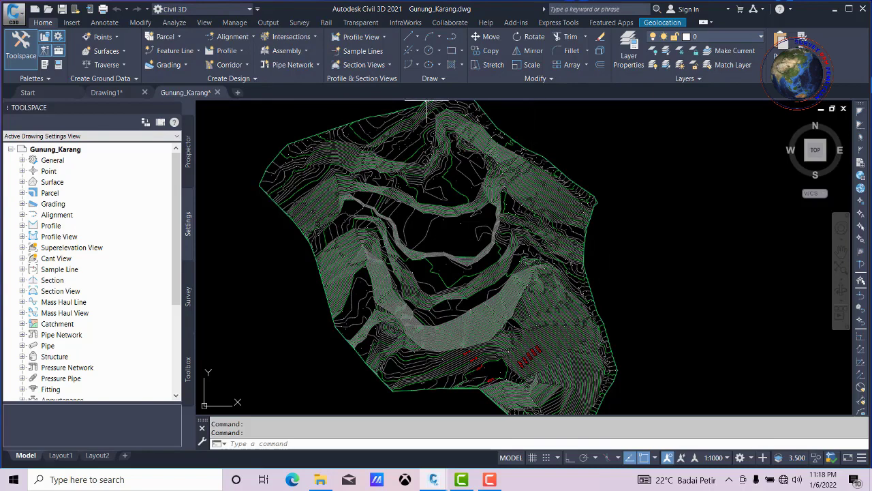
Switch to the Drafting & Annotation workspace, then to 3D Modeling.
left_click(248, 13)
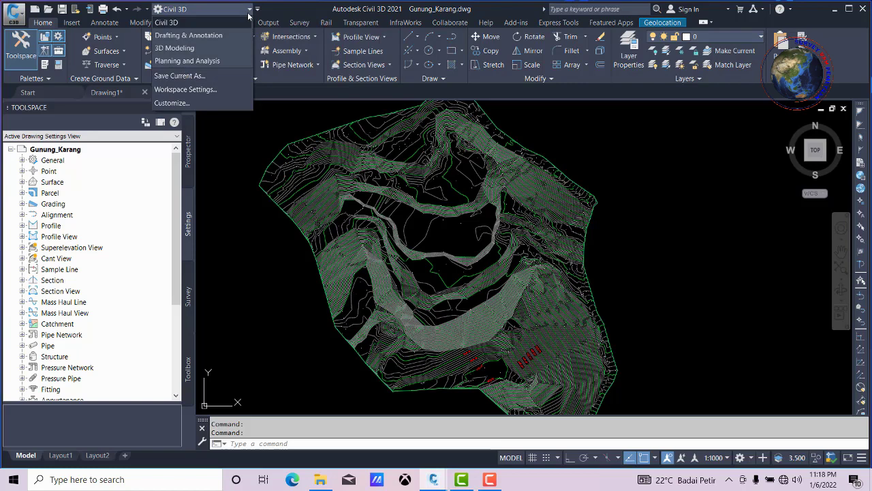
left_click(204, 38)
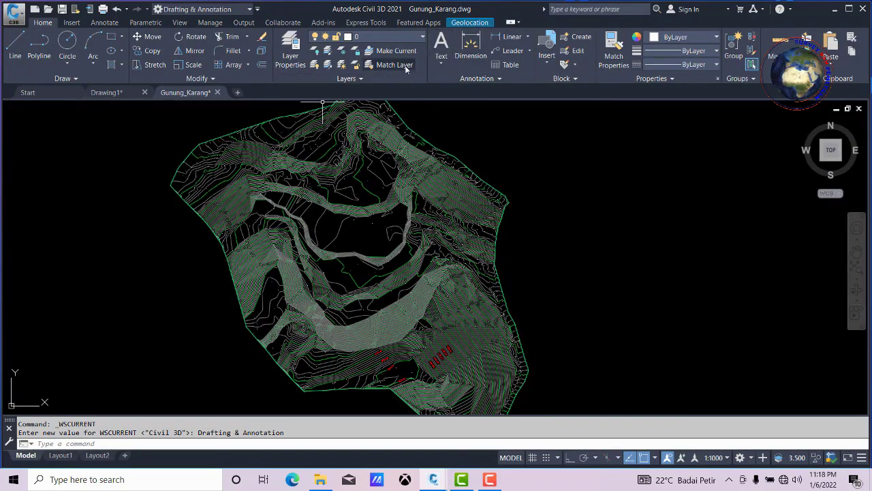
left_click(248, 11)
left_click(176, 48)
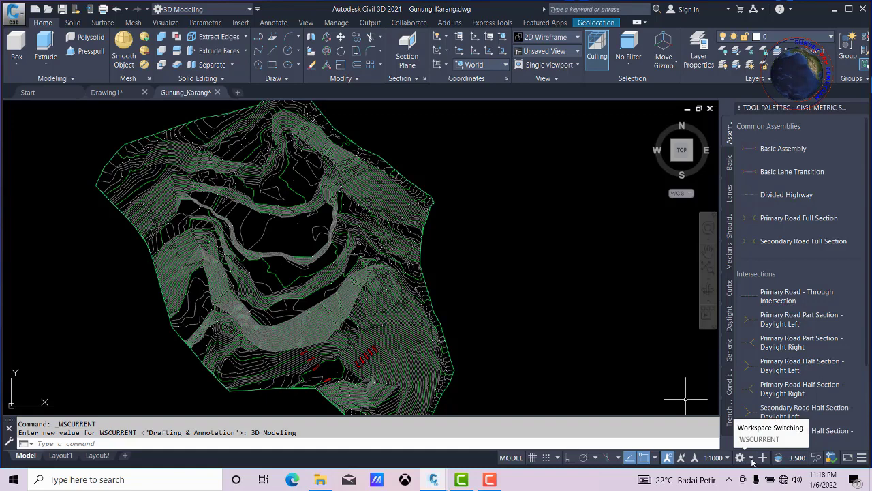
Return to the Civil 3D workspace with the Civil Metric tool palettes showing.
left_click(753, 460)
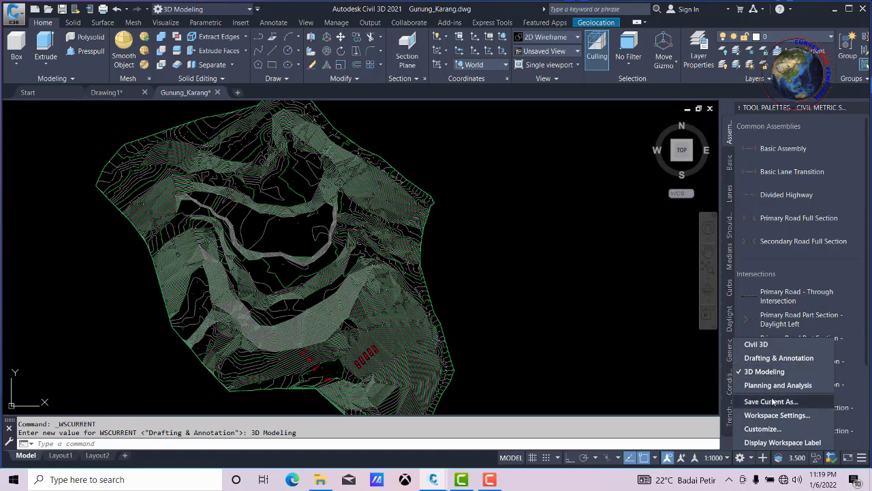
left_click(769, 345)
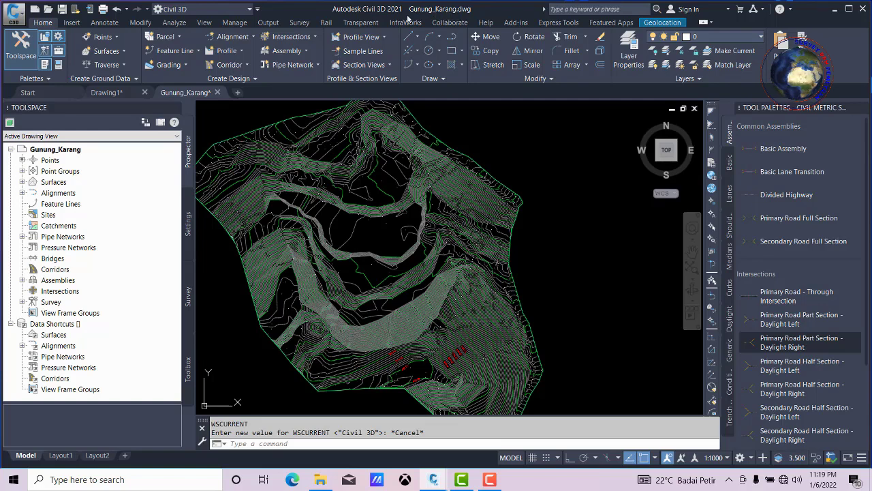
left_click(510, 157)
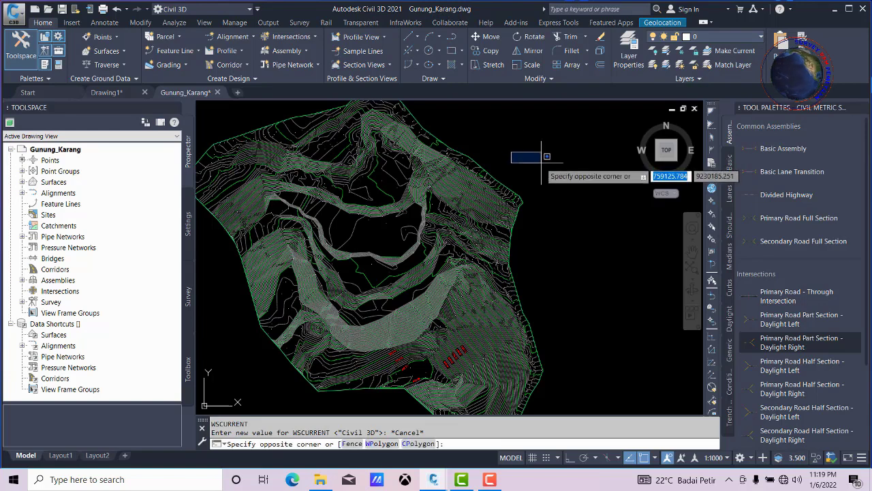
left_click(608, 260)
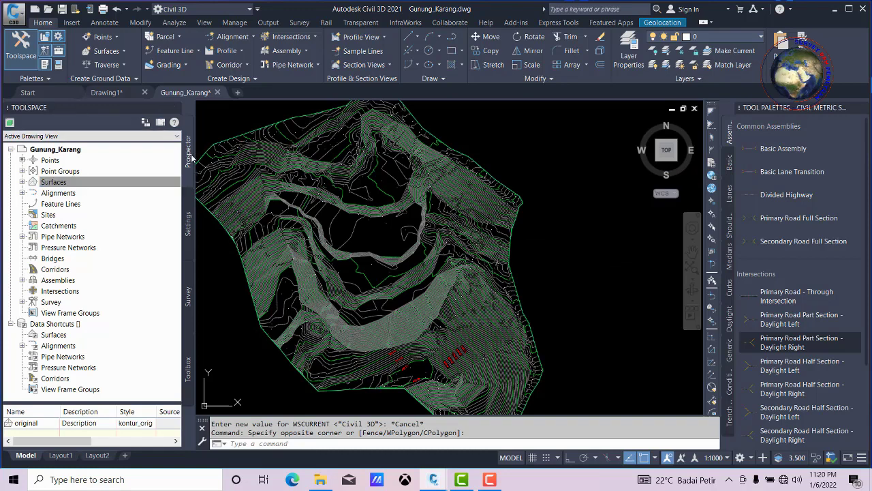
left_click(189, 225)
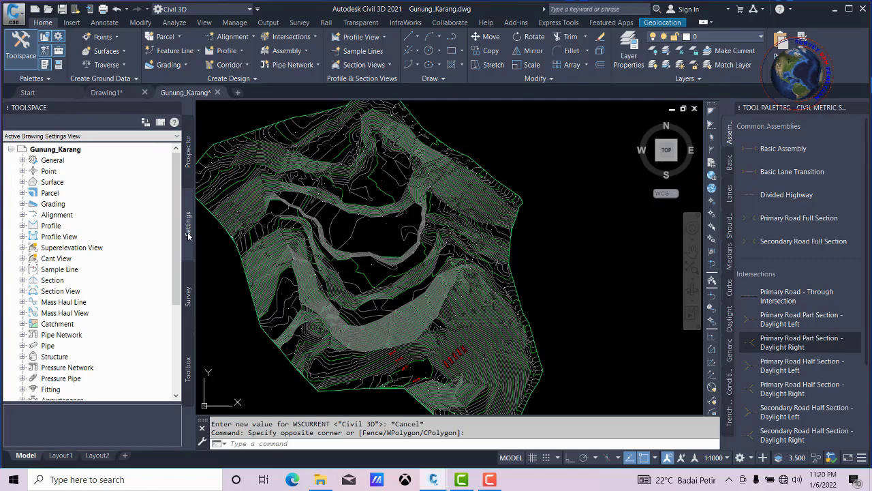
left_click(189, 303)
left_click(190, 372)
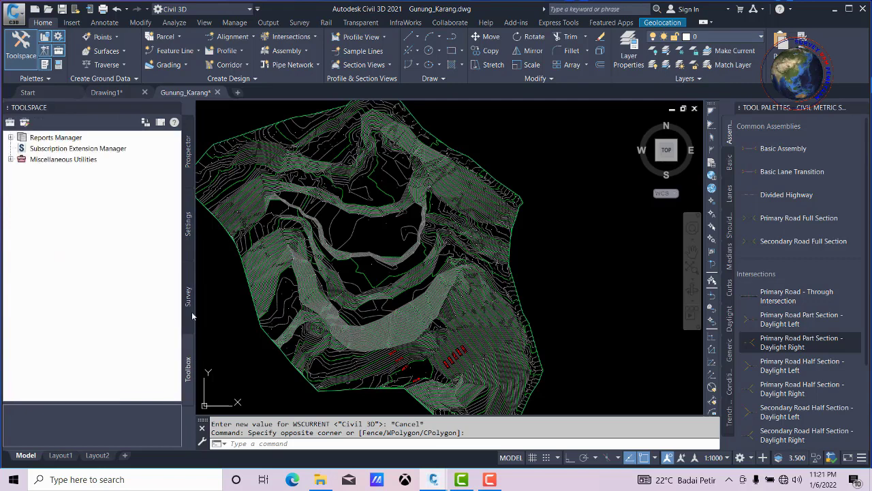
left_click(188, 154)
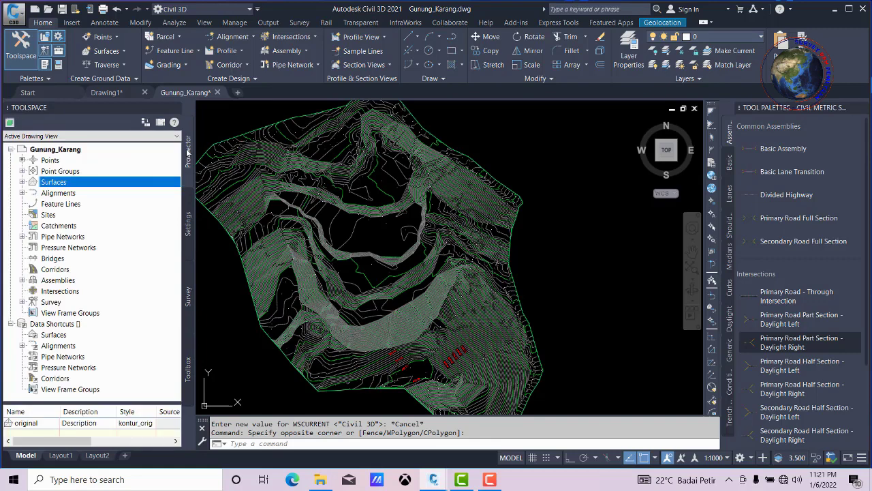
left_click(58, 162)
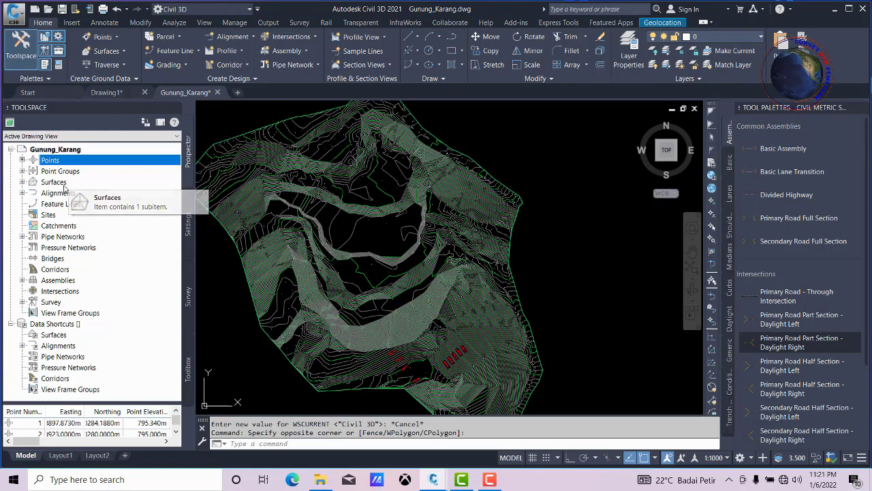
left_click(67, 183)
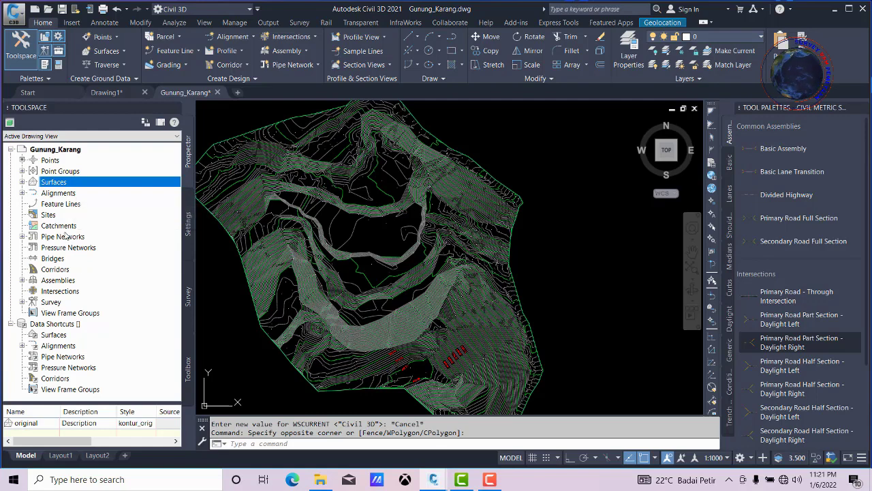
left_click(62, 194)
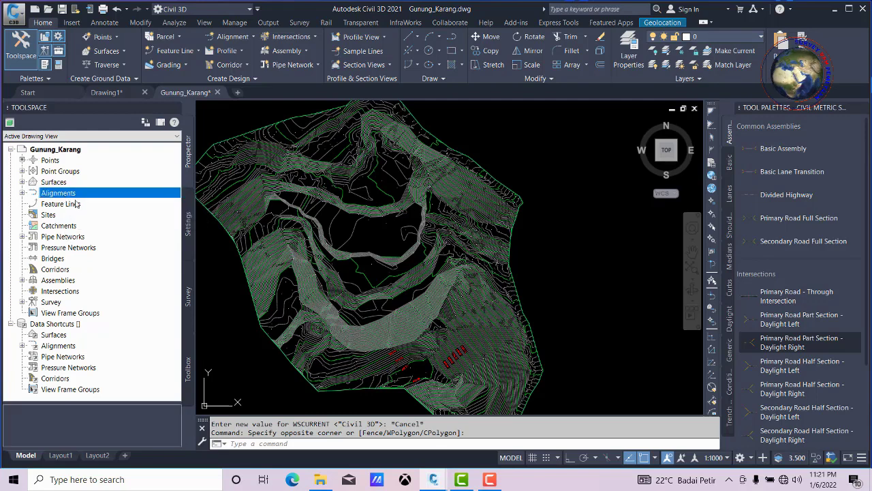
key("Up")
key("Up")
key("Up")
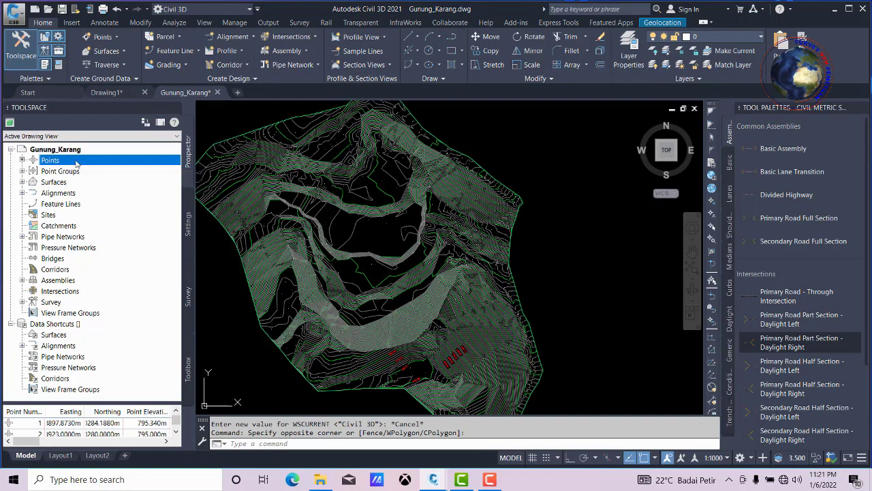
right_click(77, 163)
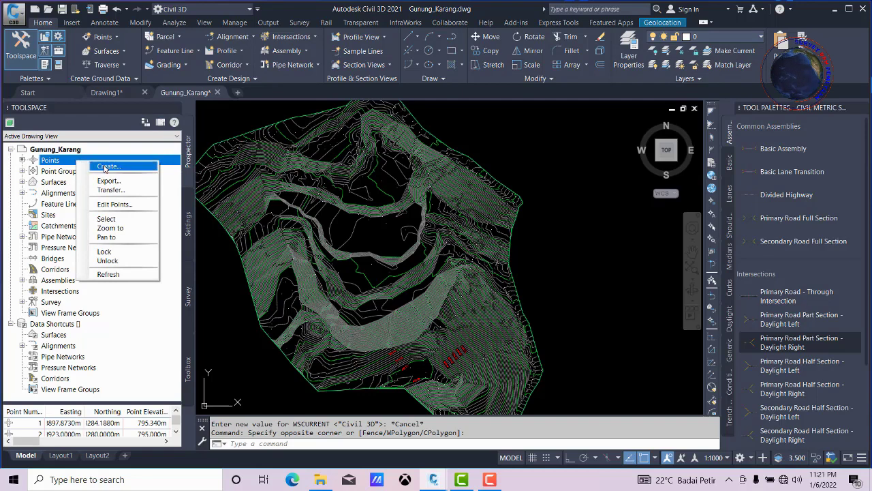
left_click(106, 167)
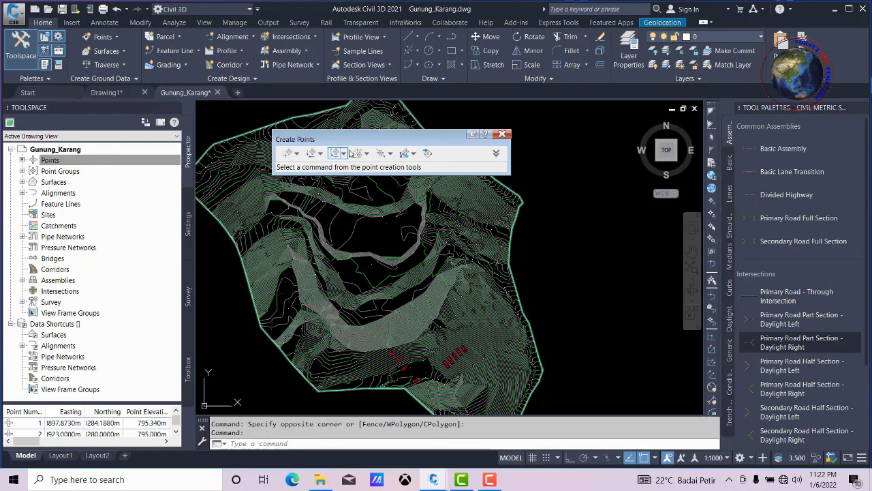
left_click(428, 156)
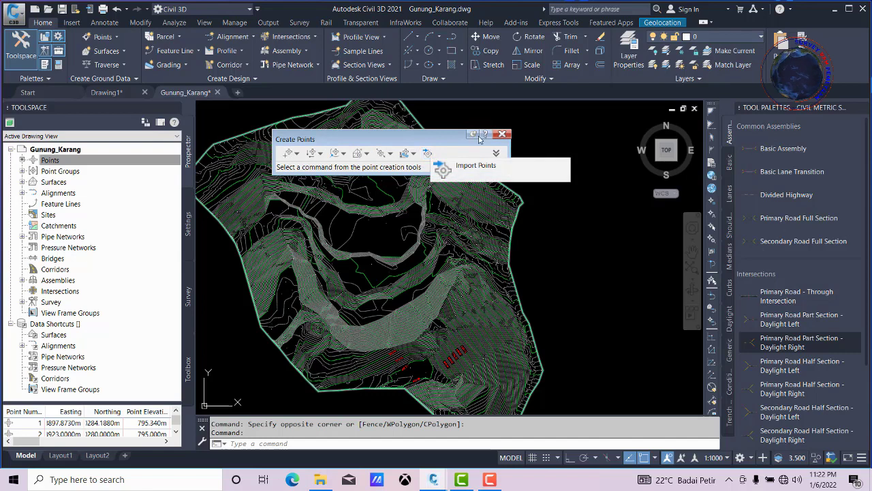
left_click(502, 135)
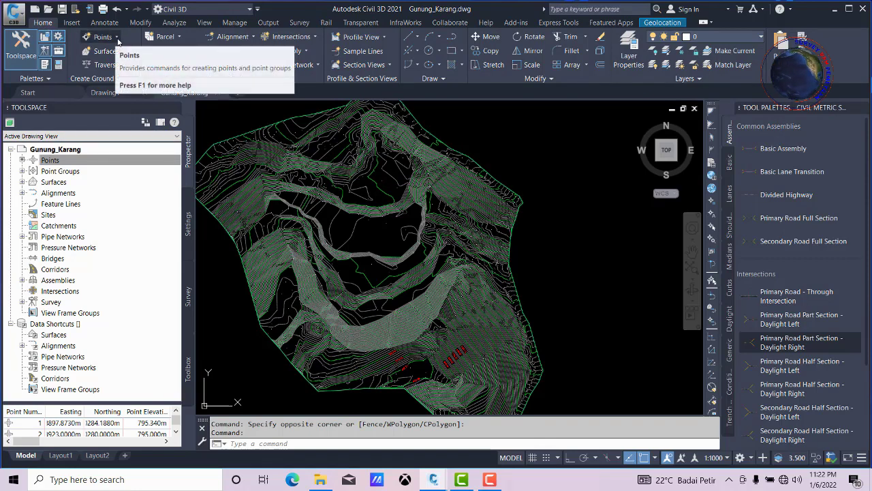
left_click(116, 38)
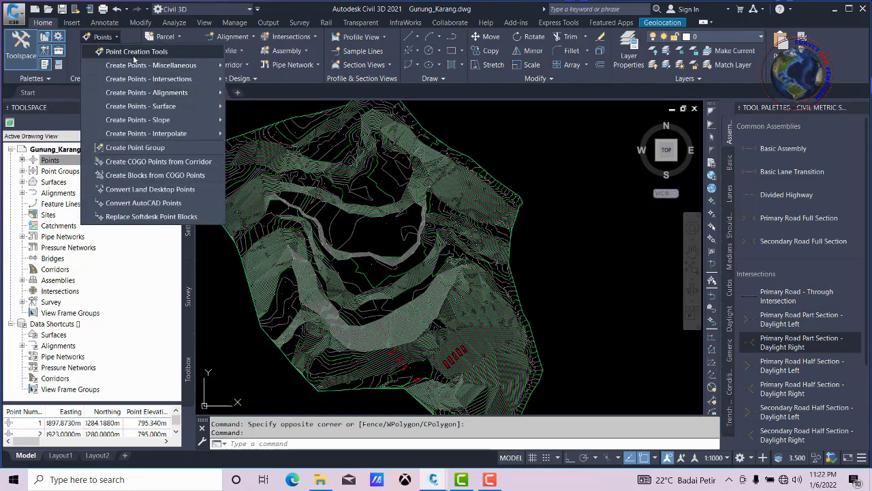
left_click(136, 52)
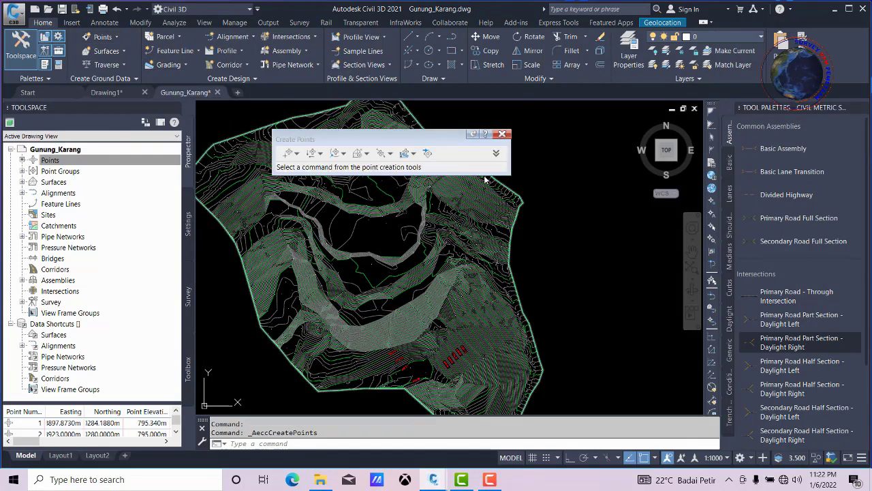
left_click(502, 134)
left_click(564, 146)
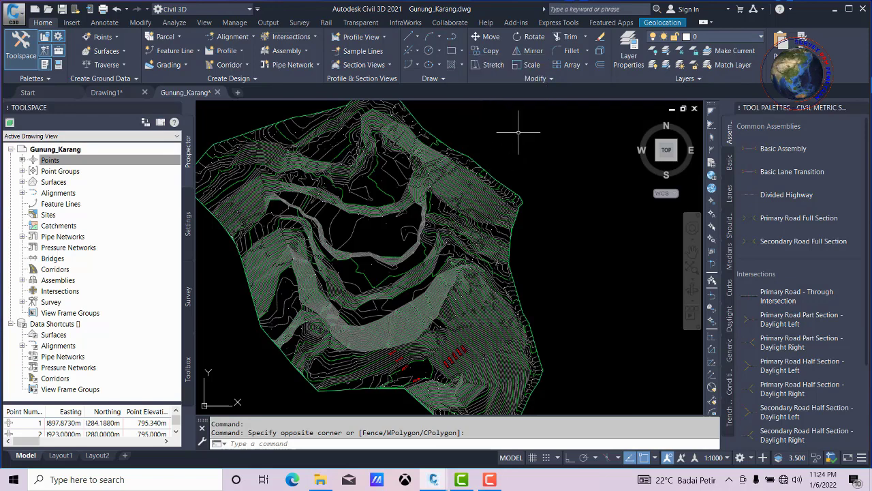
Draw an L-shape from separate Line segments to the right of the terrain.
scroll(389, 177, "down", 2)
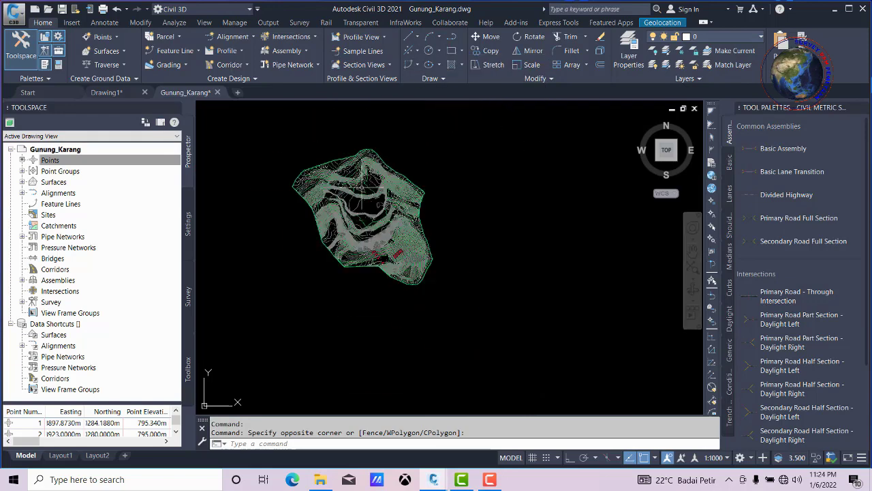
scroll(471, 162, "up", 3)
scroll(432, 151, "down", 3)
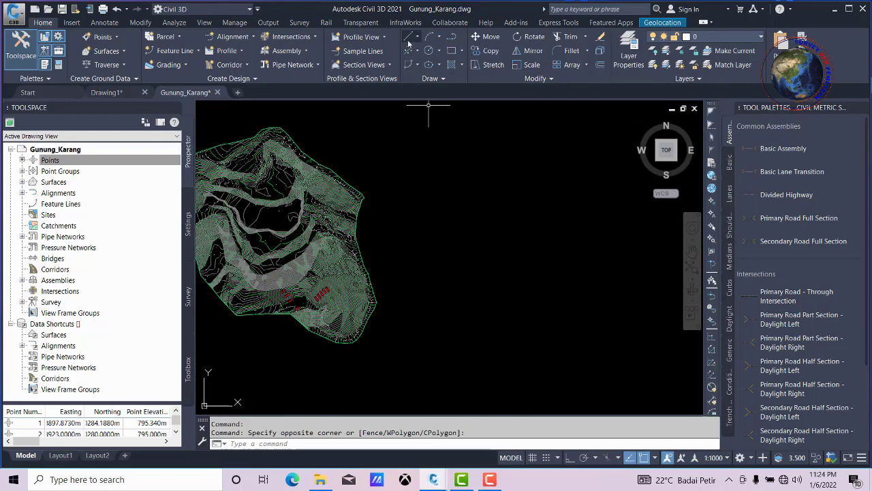
left_click(409, 40)
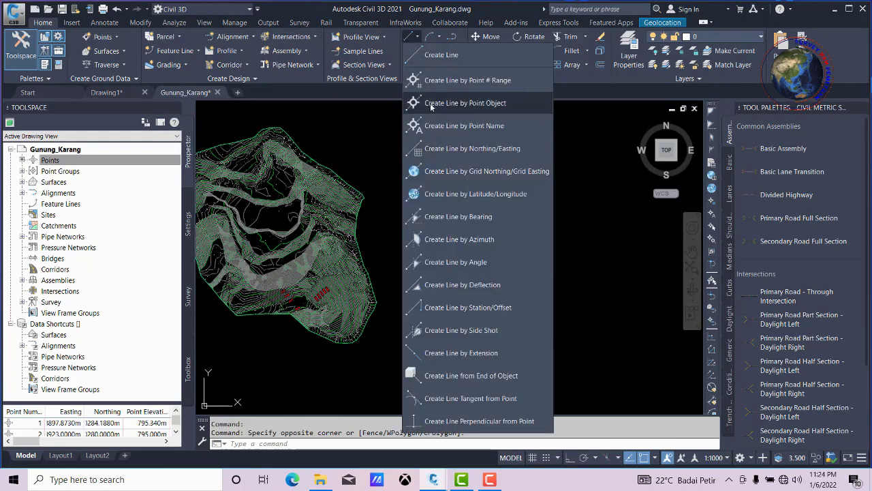
left_click(449, 59)
left_click(372, 140)
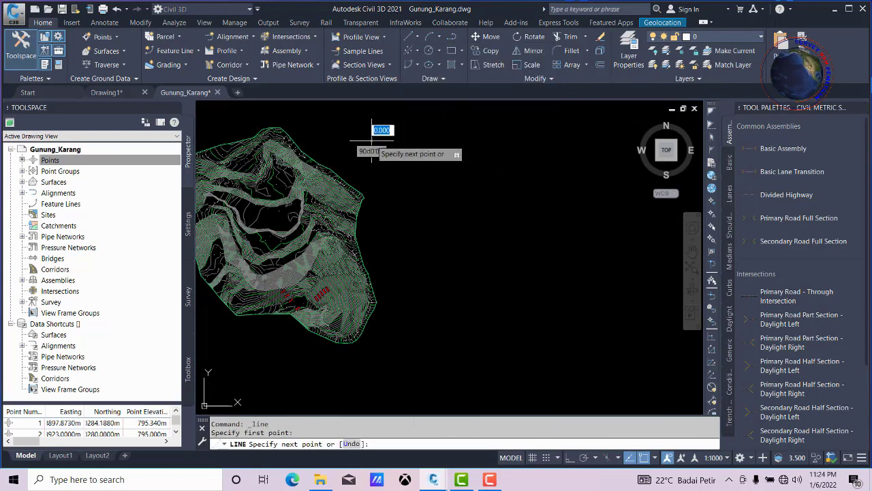
left_click(494, 141)
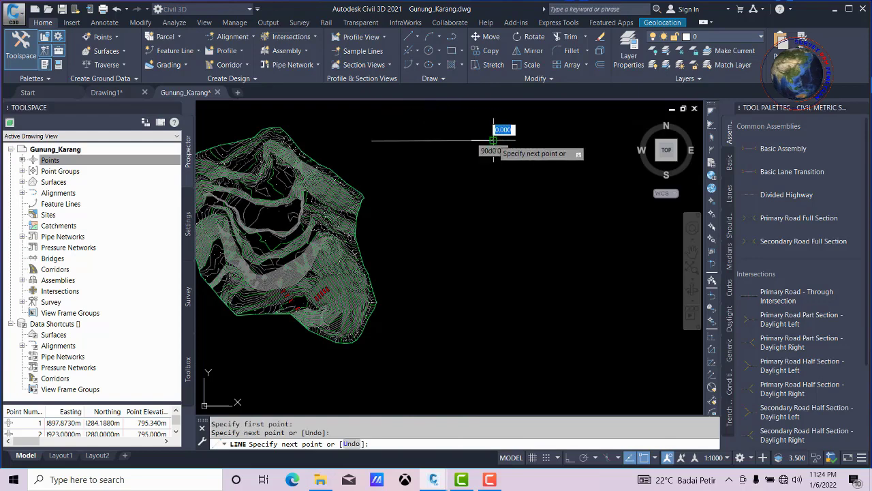
left_click(493, 269)
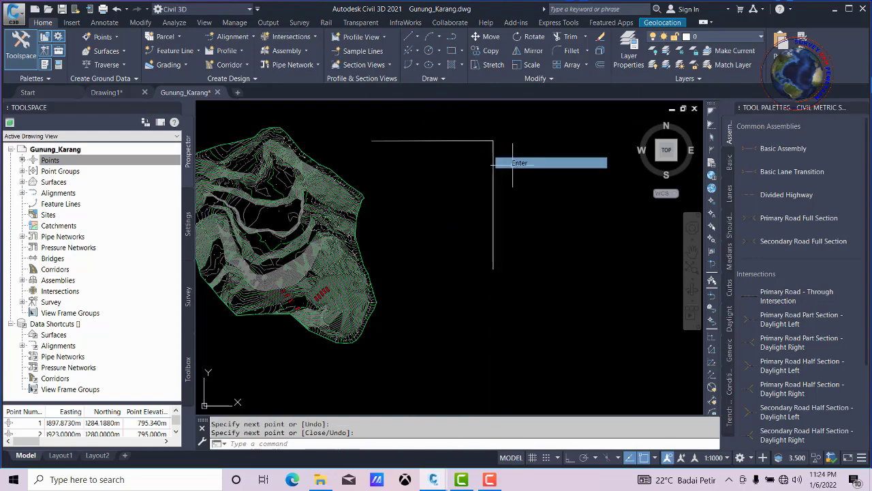
key("Return")
Draw a second L-shape as a single polyline beside the first.
scroll(491, 171, "down", 2)
scroll(492, 170, "up", 2)
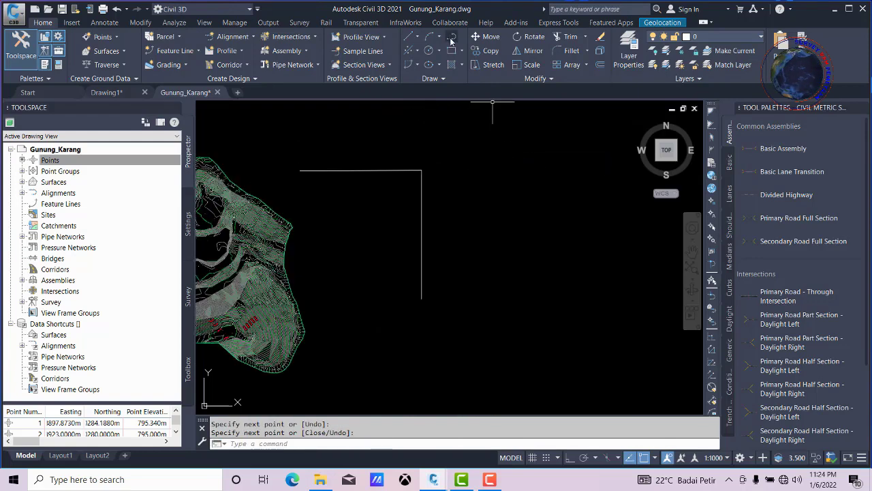
left_click(452, 39)
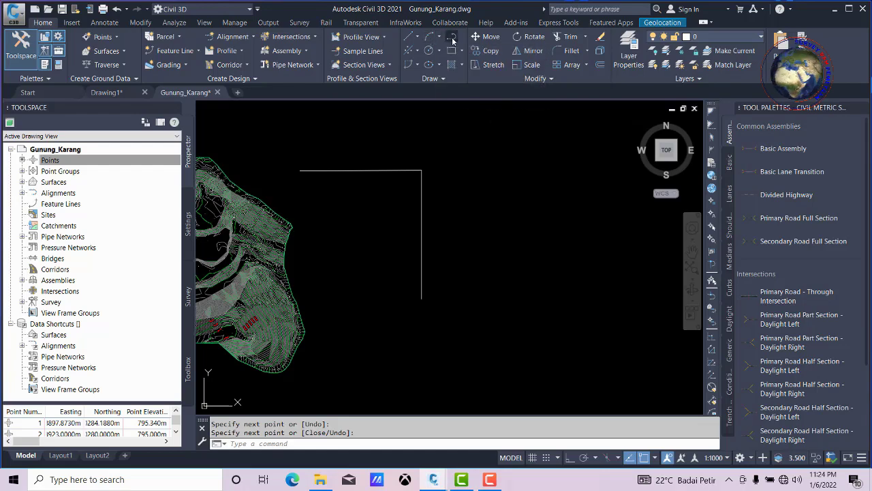
left_click(464, 162)
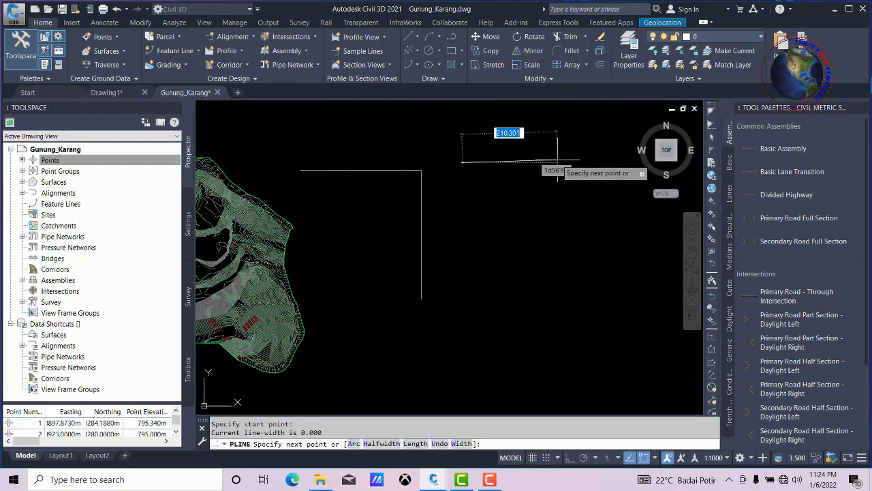
left_click(564, 162)
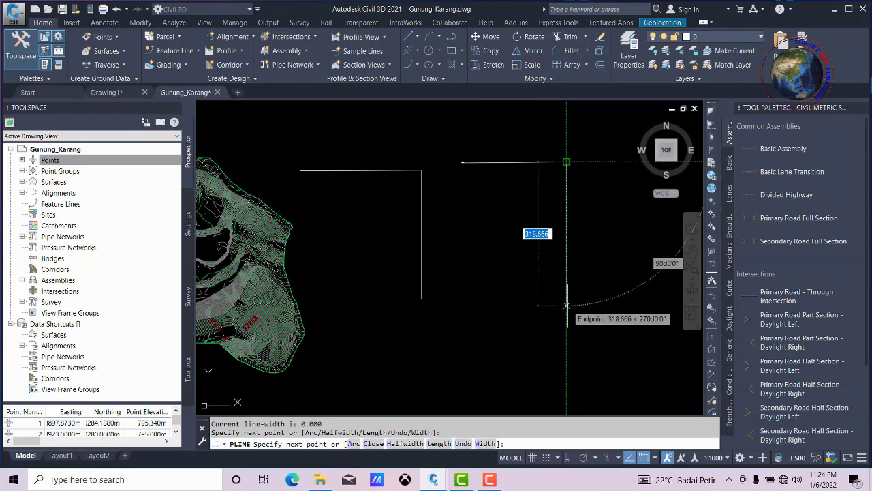
key("Return")
key("Return")
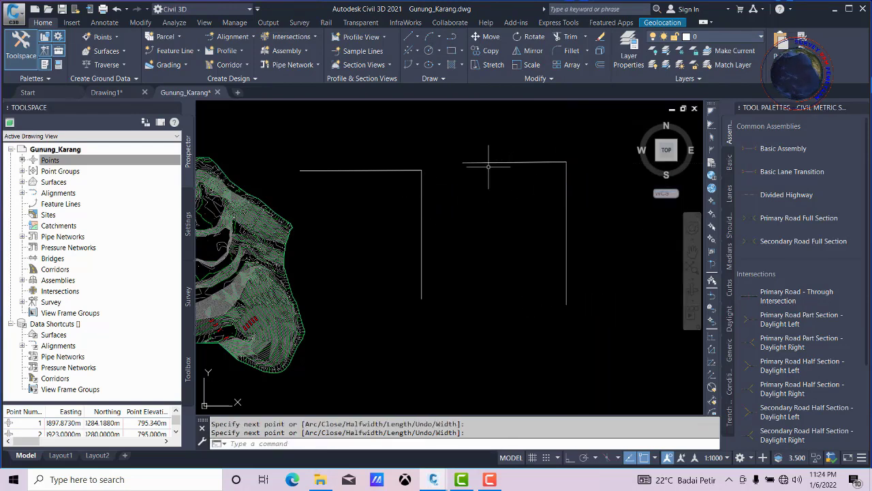
Select the separate lines and then the polyline to compare them as objects.
left_click(392, 170)
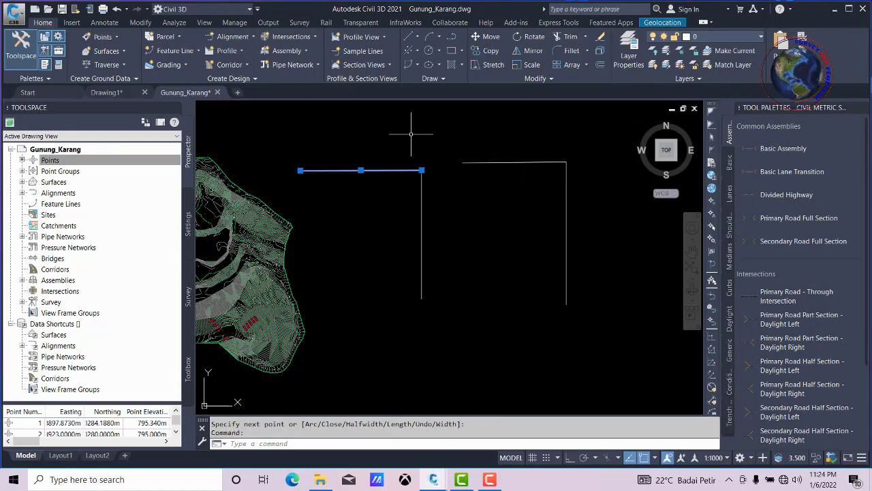
key("Escape")
left_click(424, 206)
key("Escape")
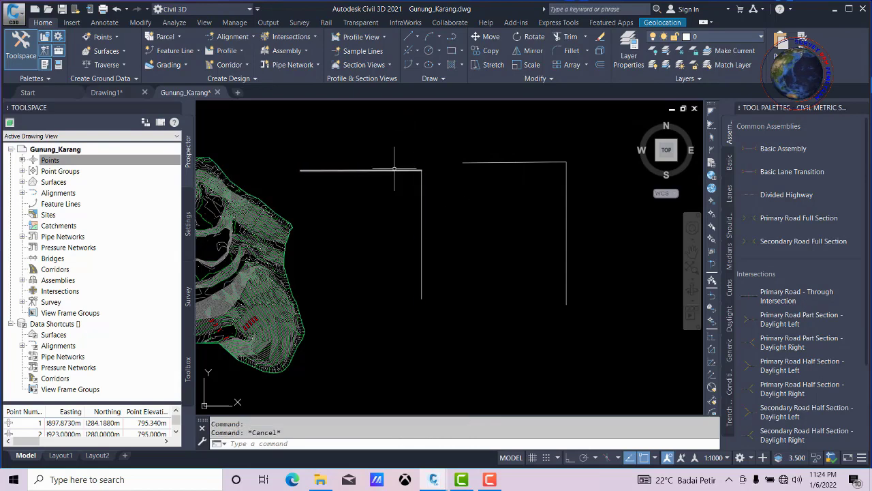
left_click(394, 169)
key("Escape")
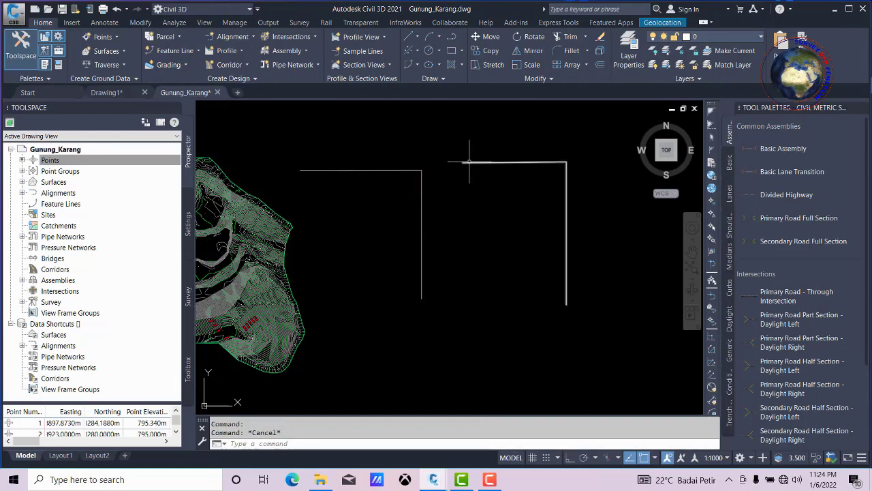
left_click(467, 162)
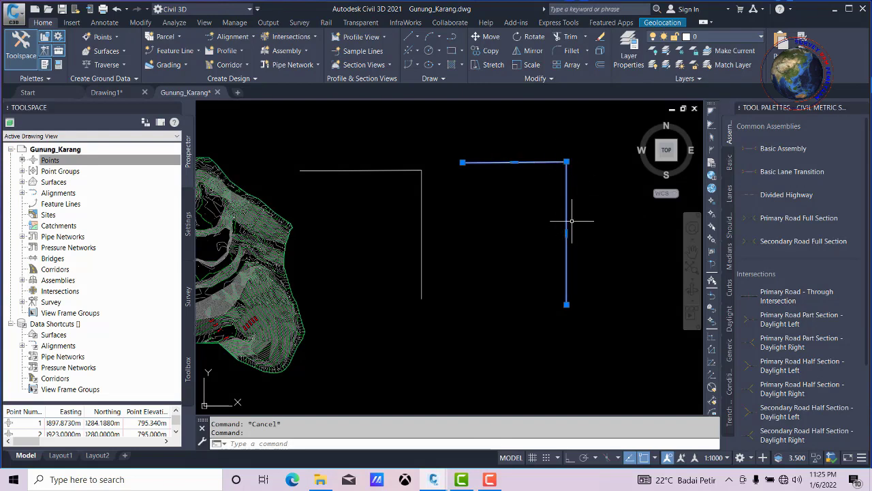
key("Escape")
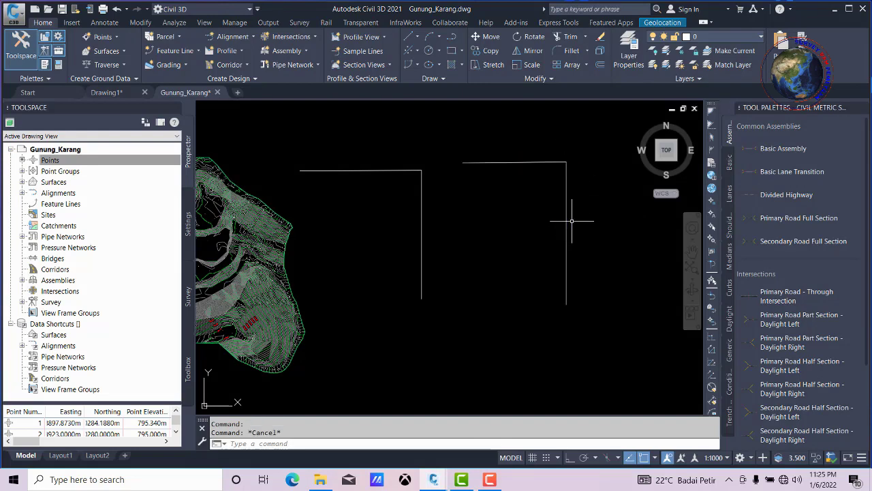
Draw a rectangle beside the L-shaped outline.
left_click(453, 53)
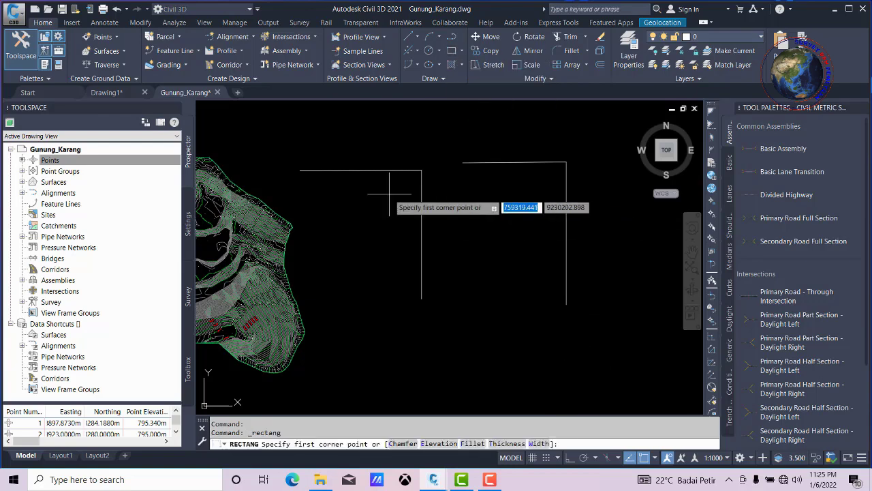
scroll(425, 178, "down", 4)
scroll(426, 178, "up", 5)
left_click(447, 160)
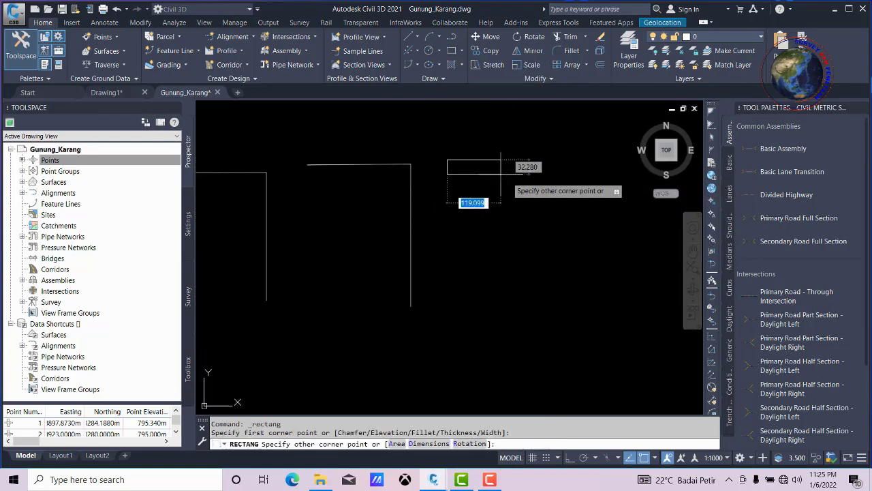
left_click(538, 204)
scroll(539, 205, "down", 2)
middle_click_drag(617, 179, 529, 195)
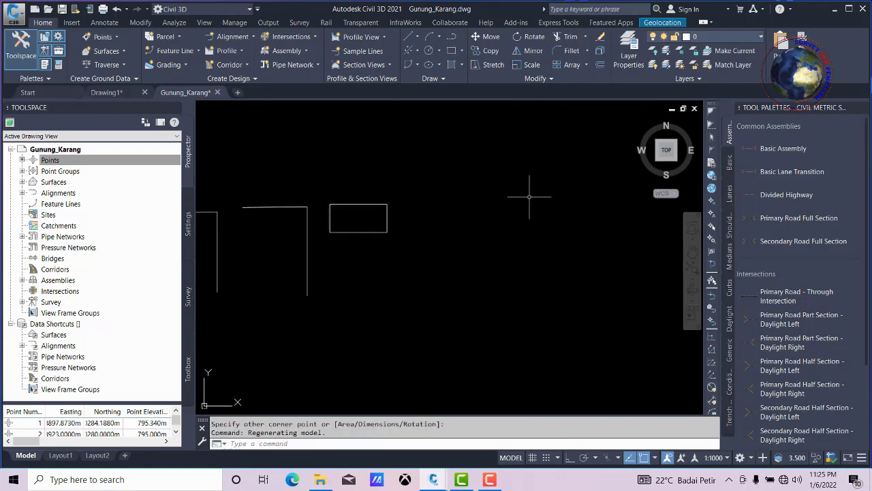
scroll(383, 209, "up", 2)
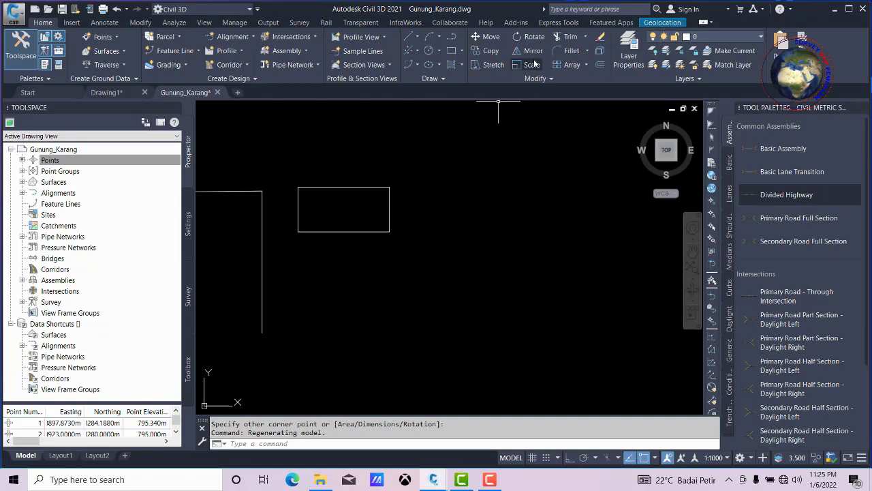
Move the rectangle further to the right.
left_click(490, 37)
left_click(381, 186)
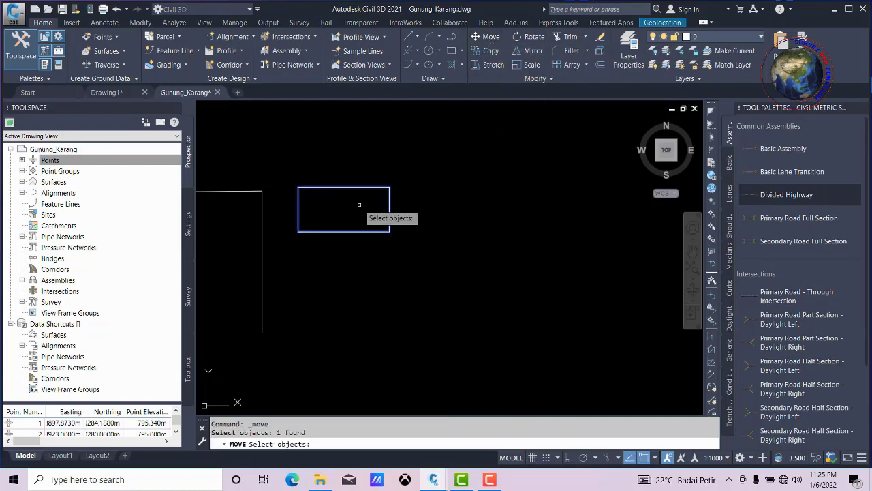
key("Return")
left_click(368, 254)
Copy the rectangle to the right using a base point and a second point.
left_click(452, 253)
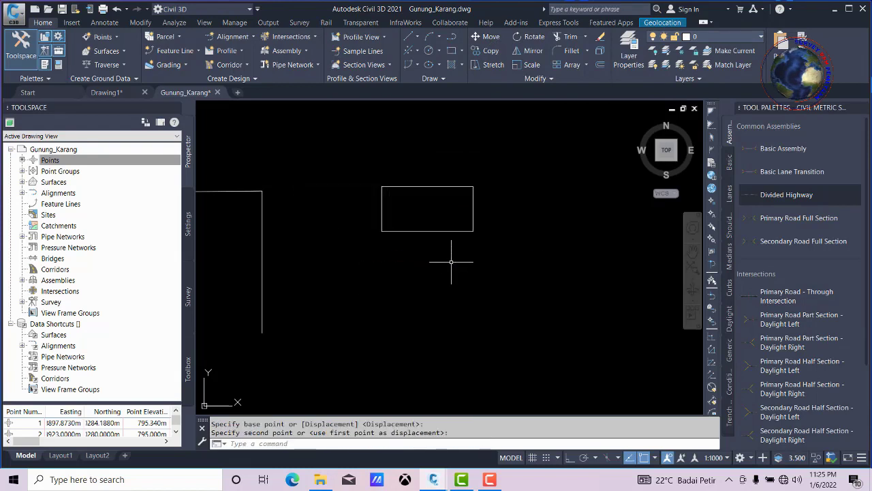
left_click(491, 52)
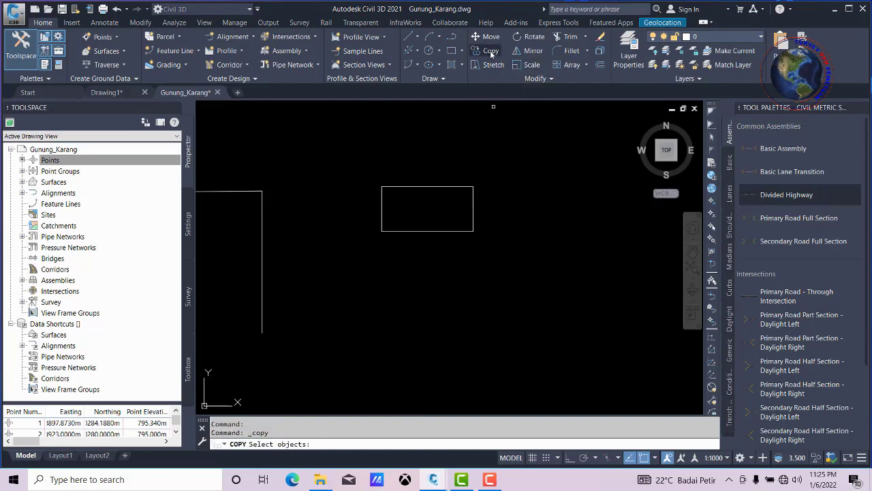
left_click(434, 187)
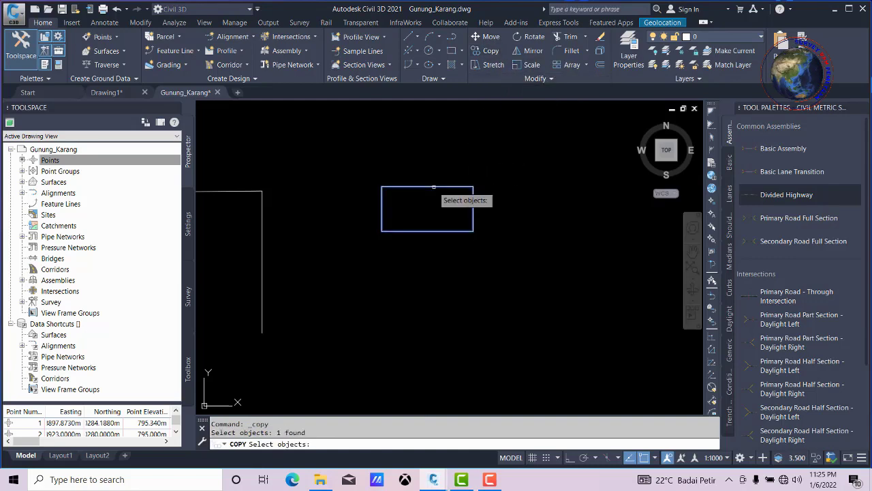
key("Return")
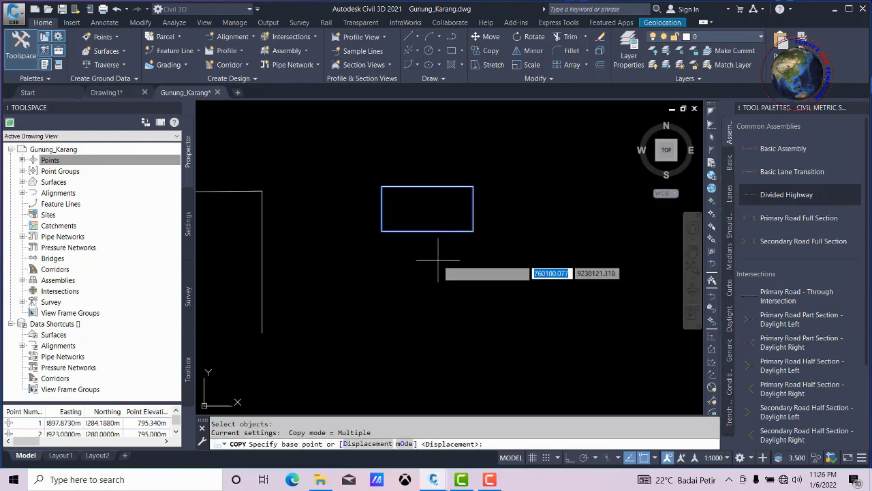
left_click(438, 259)
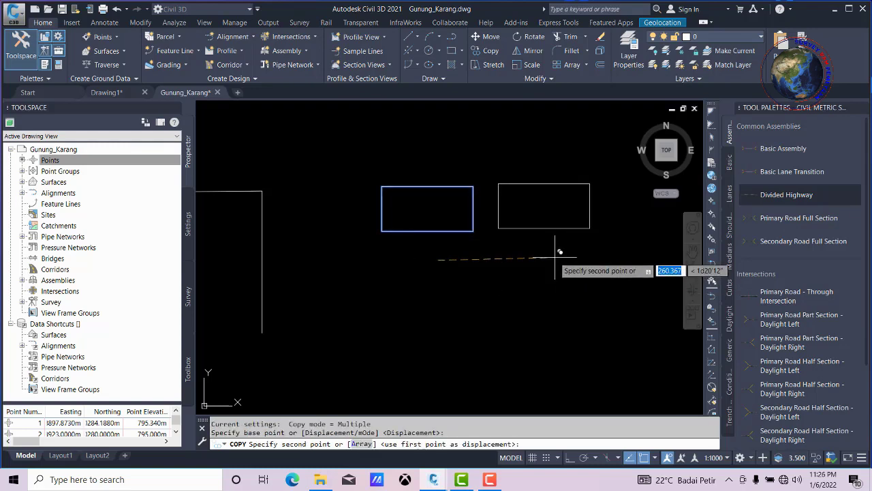
left_click(556, 258)
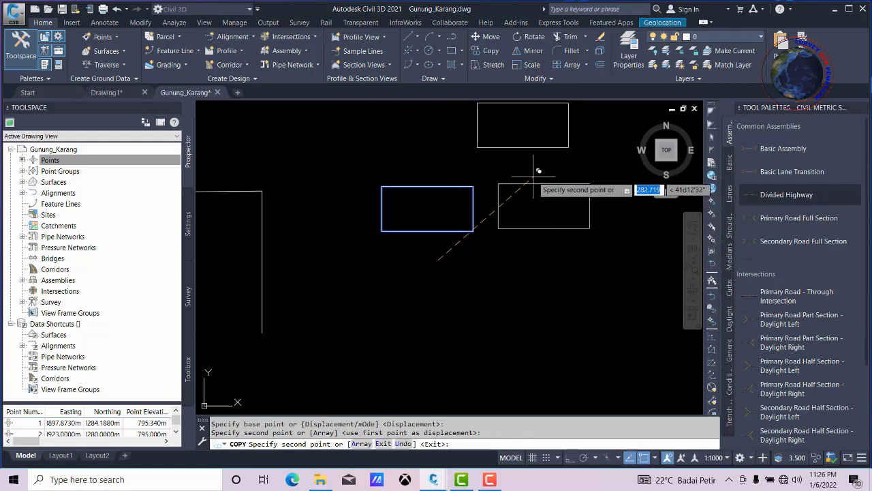
right_click(533, 176)
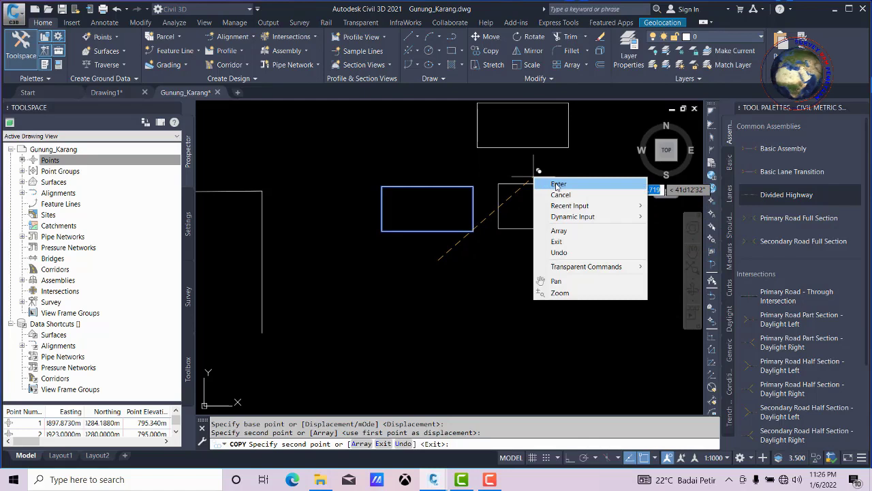
left_click(557, 184)
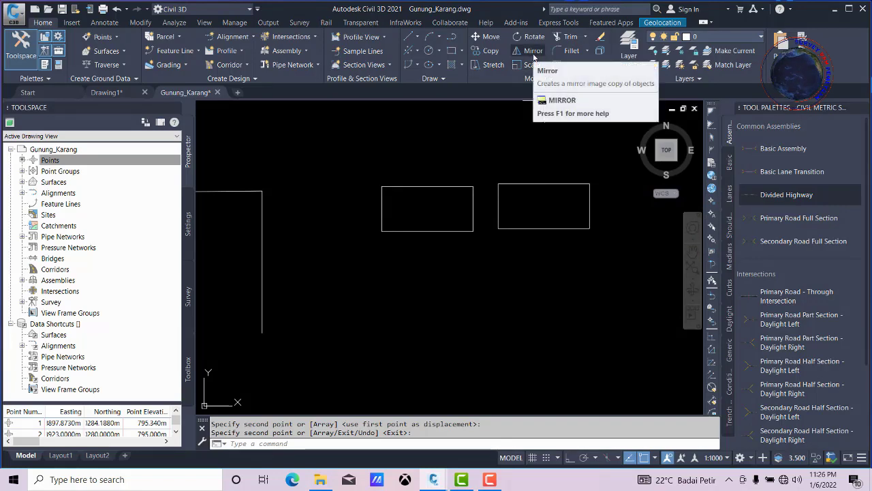
Draw a horizontal line under both rectangles.
left_click(417, 36)
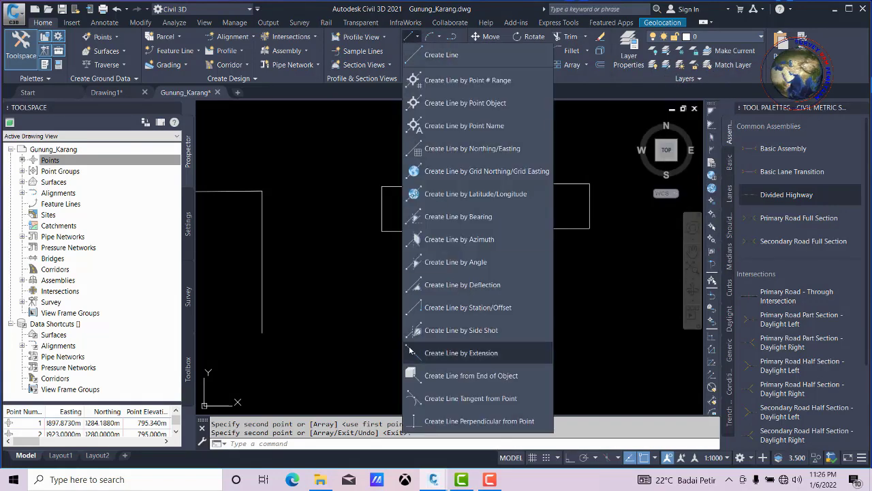
left_click(432, 56)
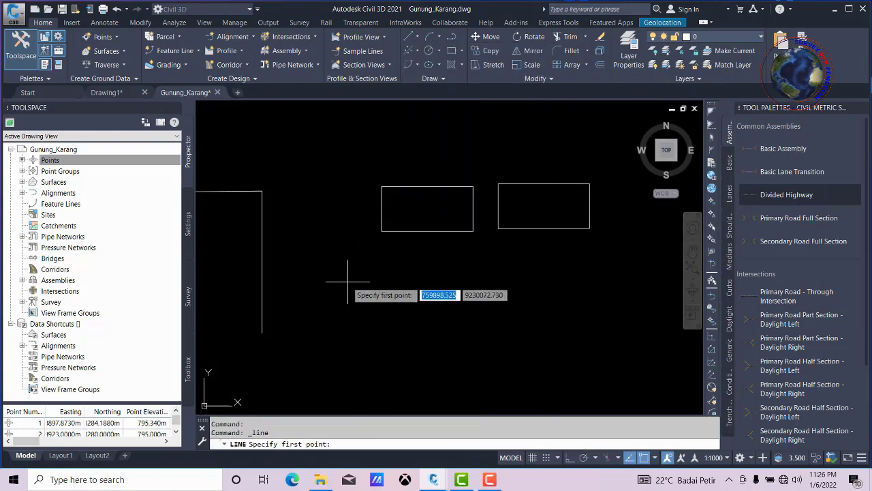
left_click(361, 246)
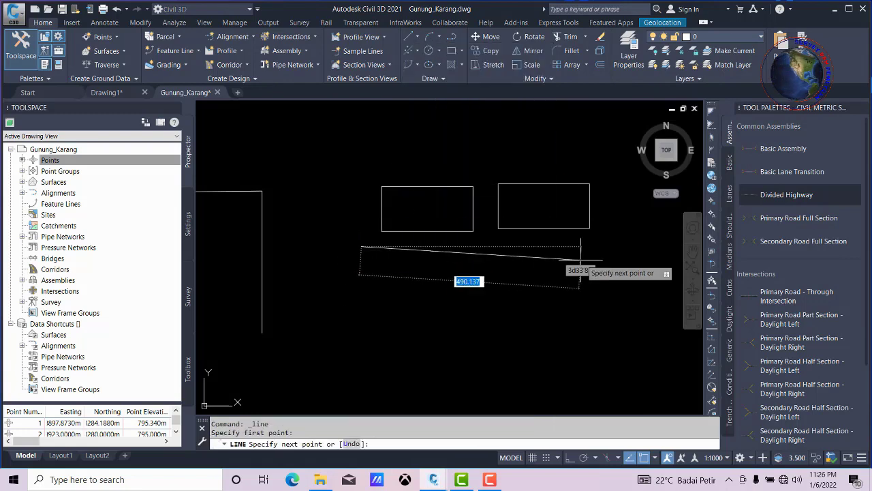
left_click(613, 246)
right_click(614, 247)
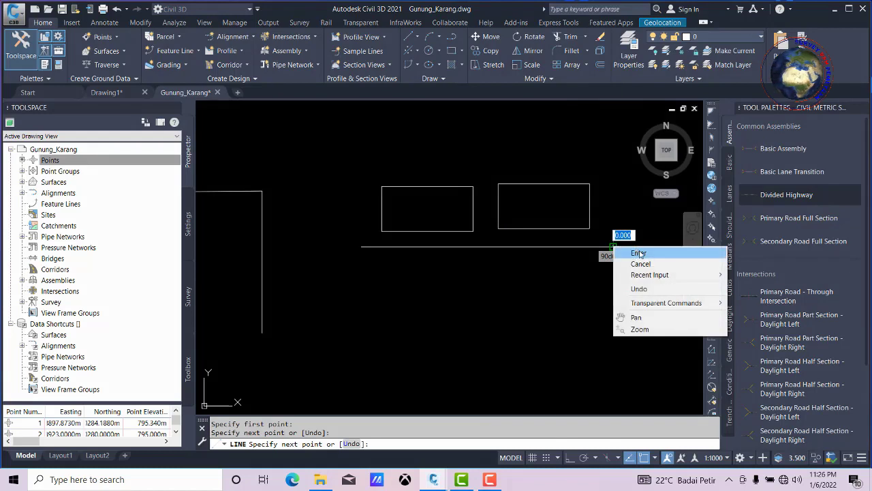
left_click(639, 254)
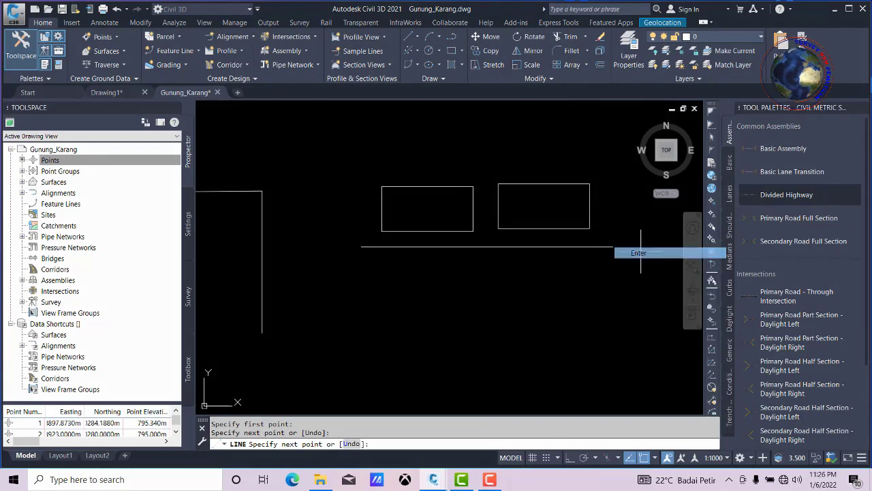
Mirror both rectangles across the line's endpoints, keeping the originals.
left_click(533, 52)
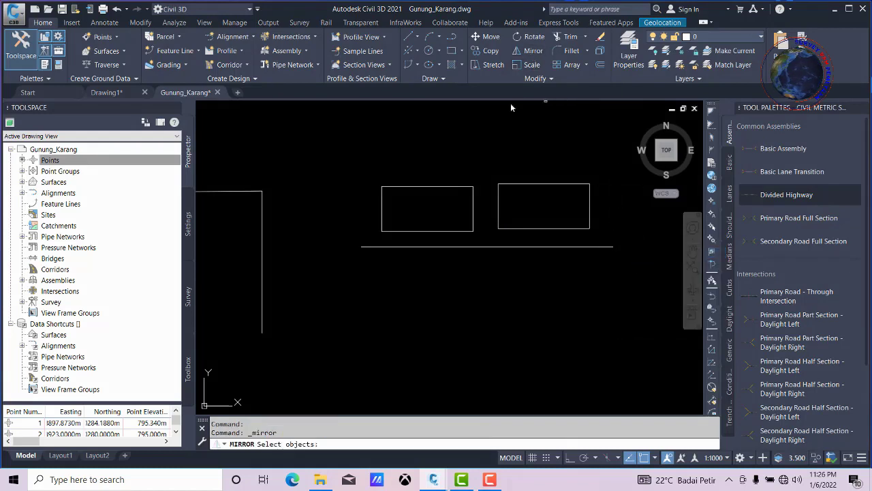
left_click(537, 172)
left_click(471, 193)
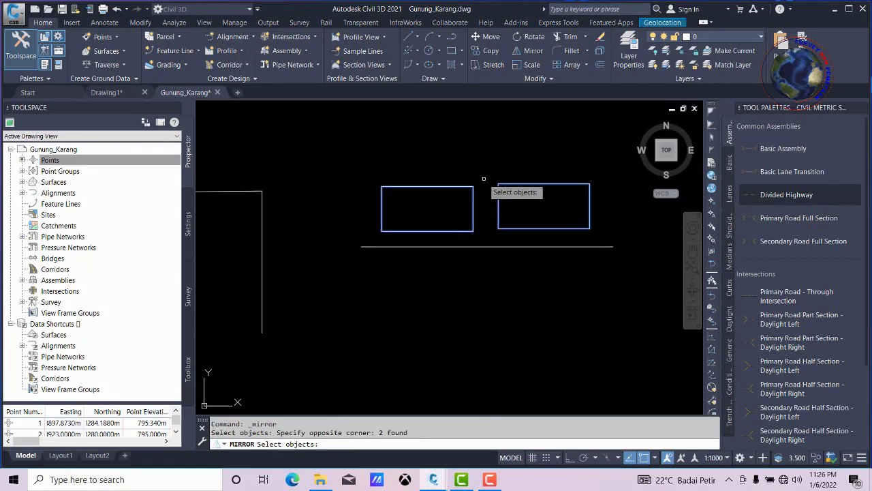
key("Return")
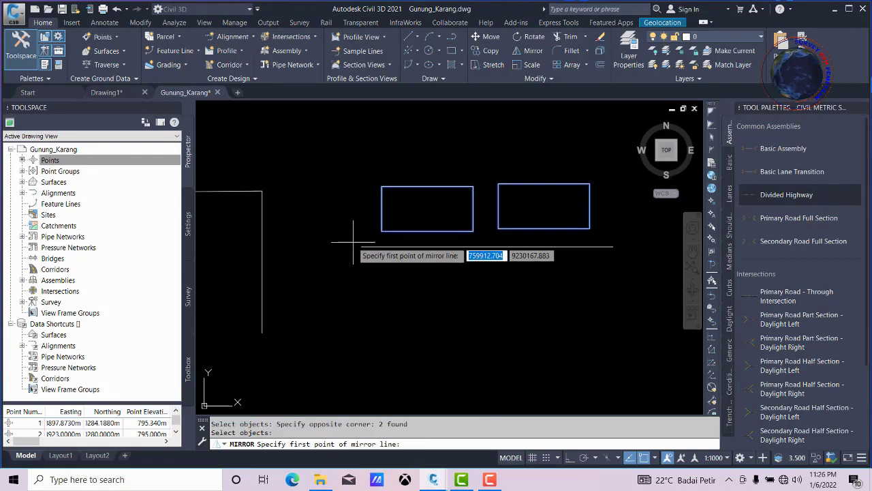
left_click(361, 246)
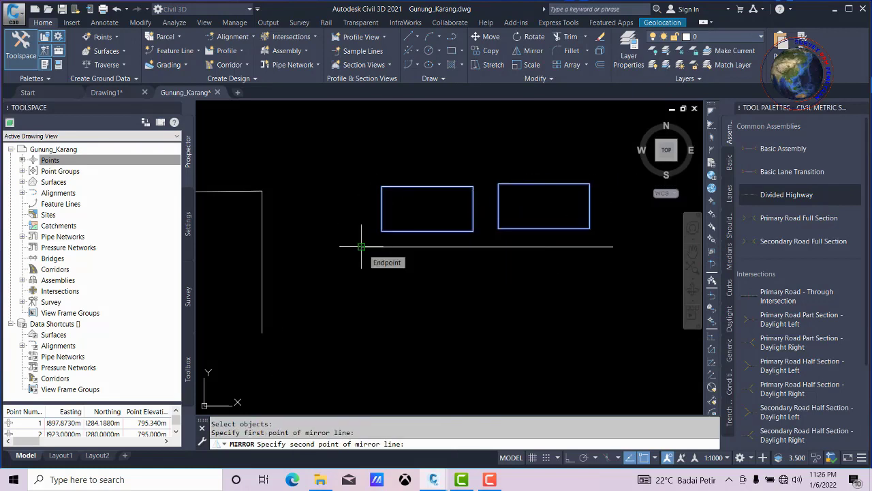
left_click(613, 247)
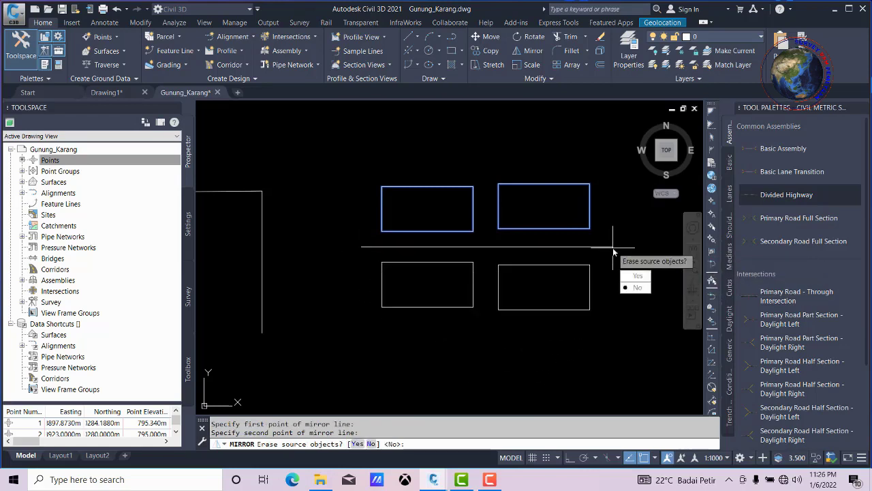
key("Return")
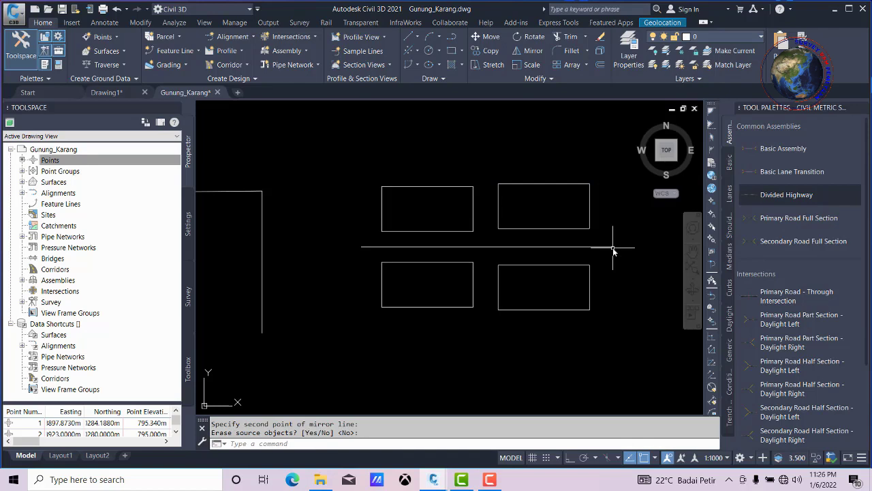
Draw a short horizontal line crossing the second L-outline's vertical segment.
scroll(442, 217, "down", 2)
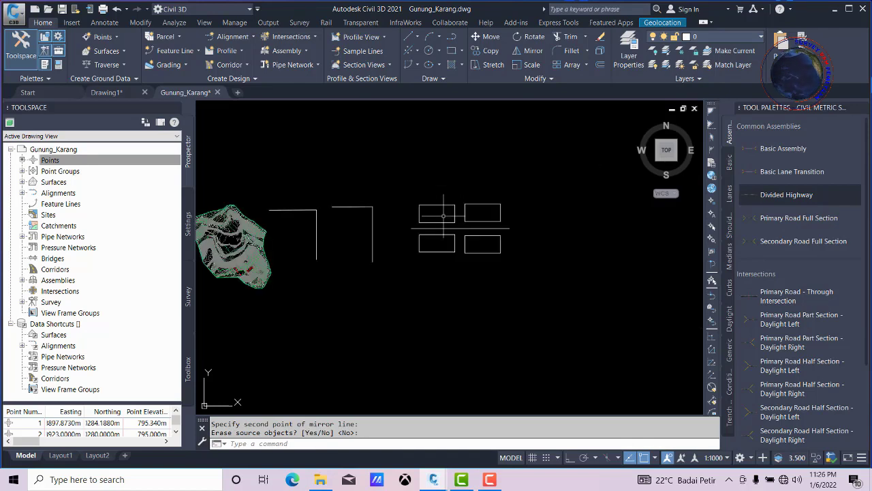
scroll(498, 219, "up", 1)
scroll(505, 215, "down", 2)
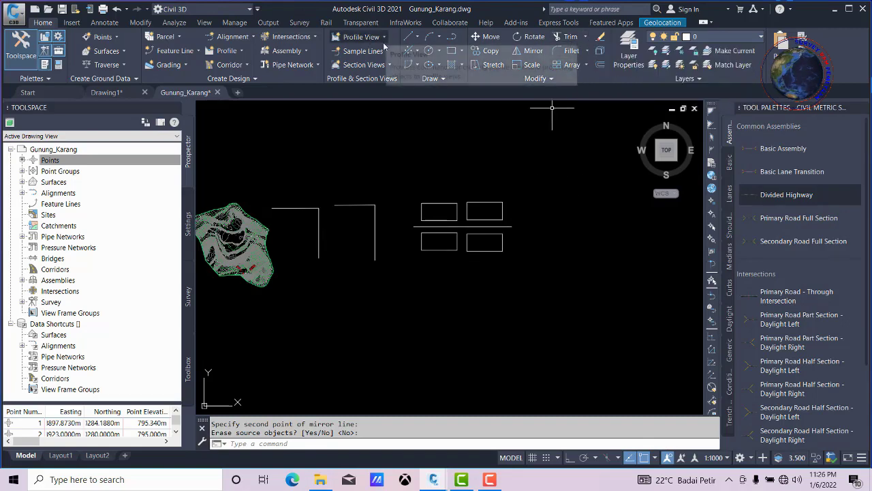
left_click(411, 41)
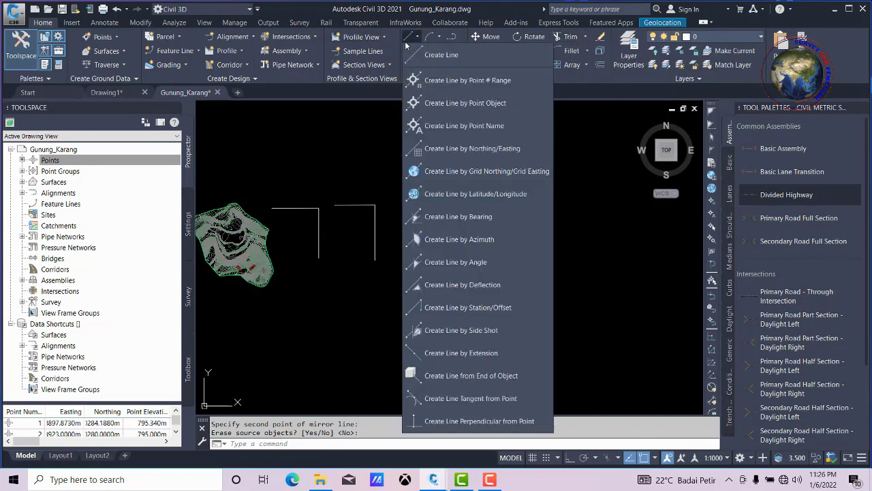
left_click(441, 56)
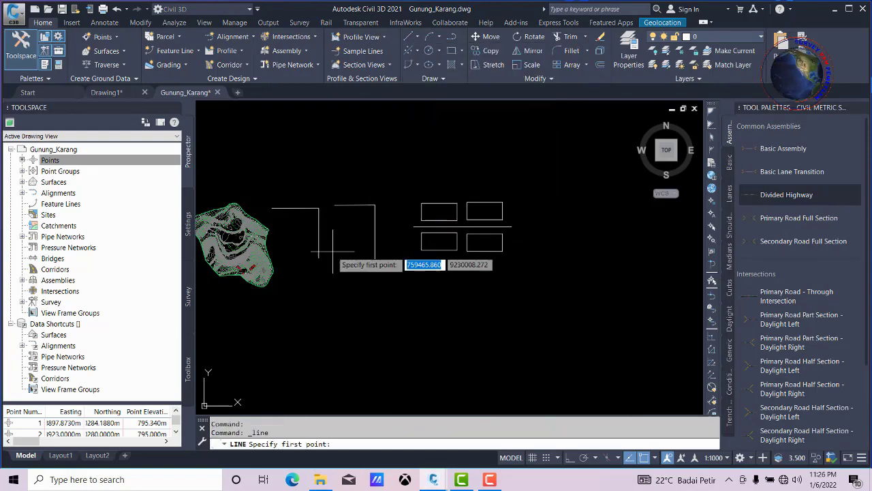
scroll(351, 235, "up", 3)
scroll(351, 225, "up", 2)
left_click(341, 212)
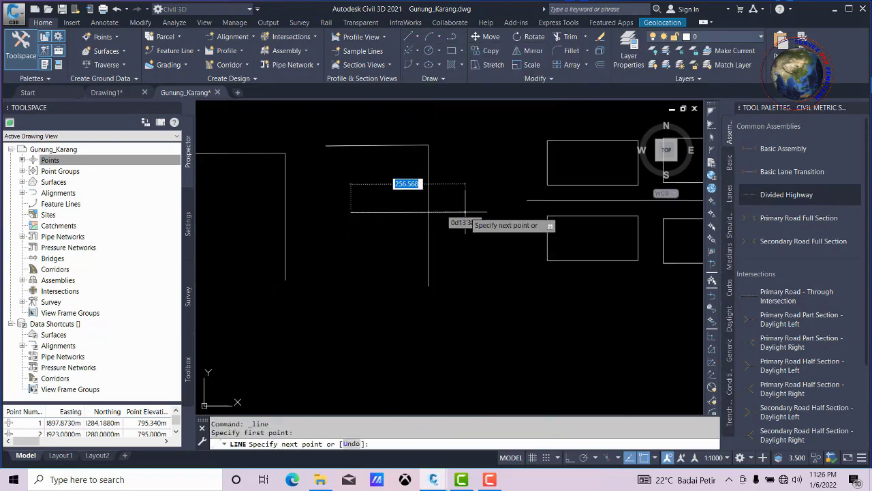
left_click(465, 212)
right_click(465, 212)
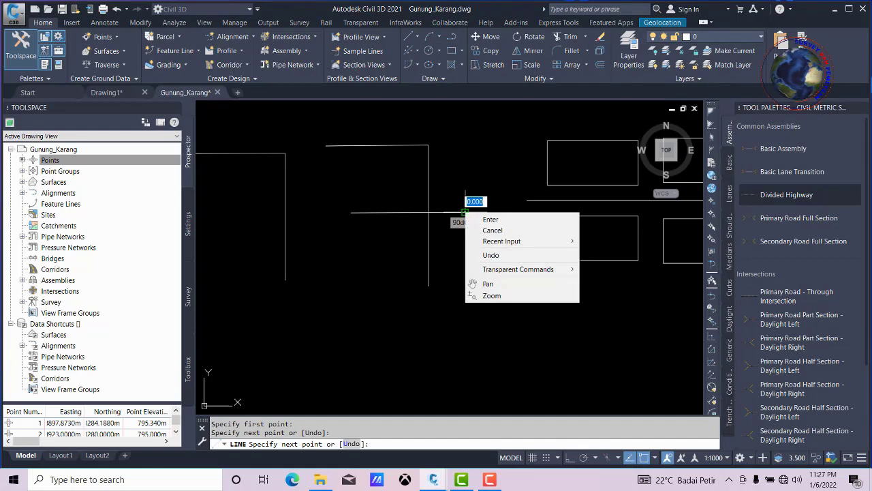
left_click(488, 219)
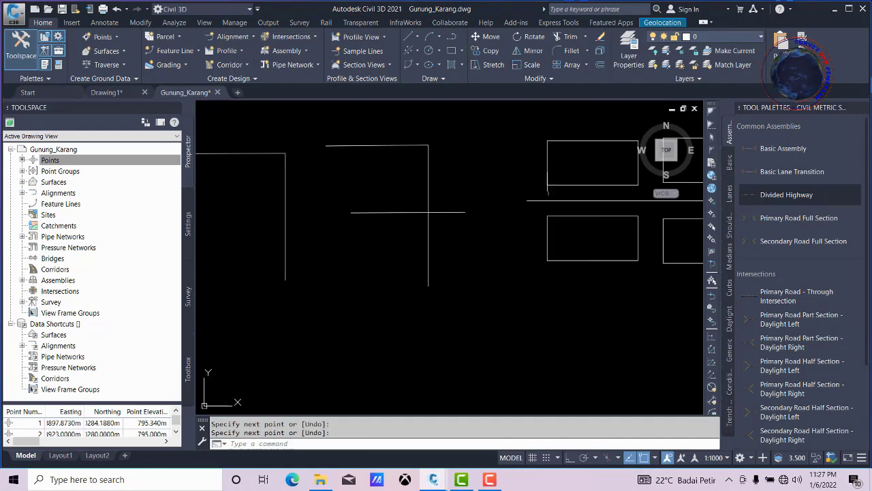
Trim off the part of the new line past the vertical segment.
left_click(571, 38)
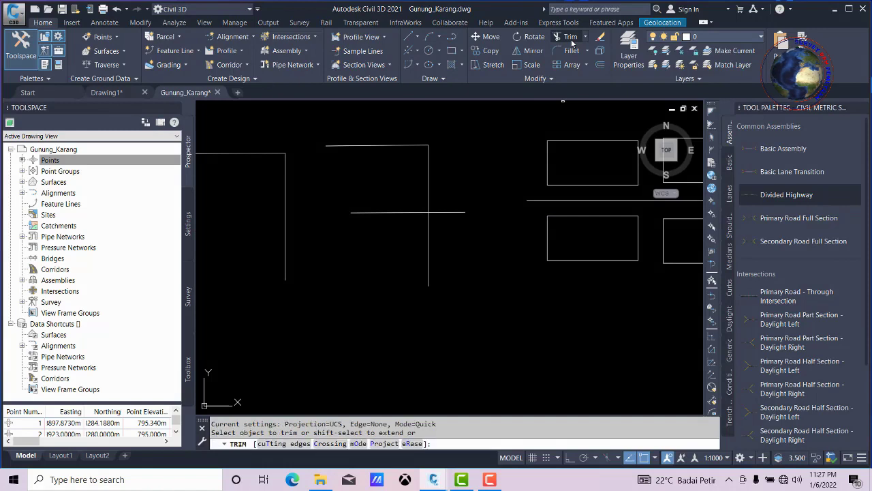
left_click(452, 212)
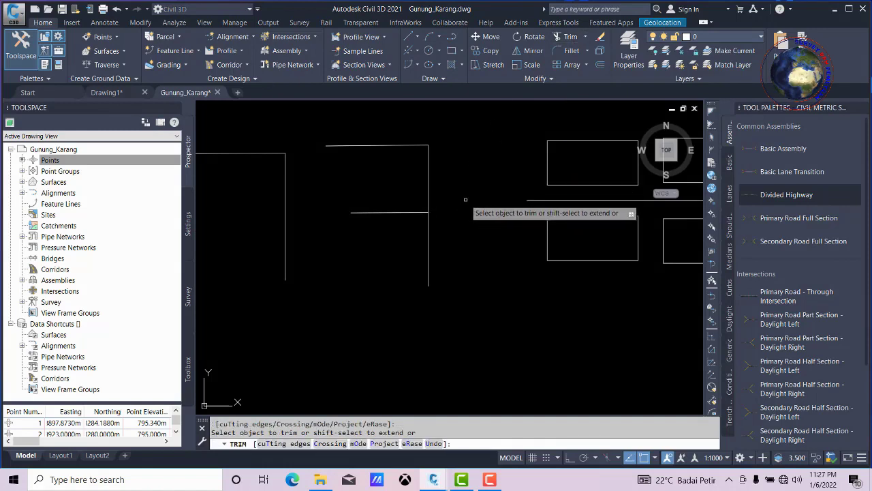
key("Return")
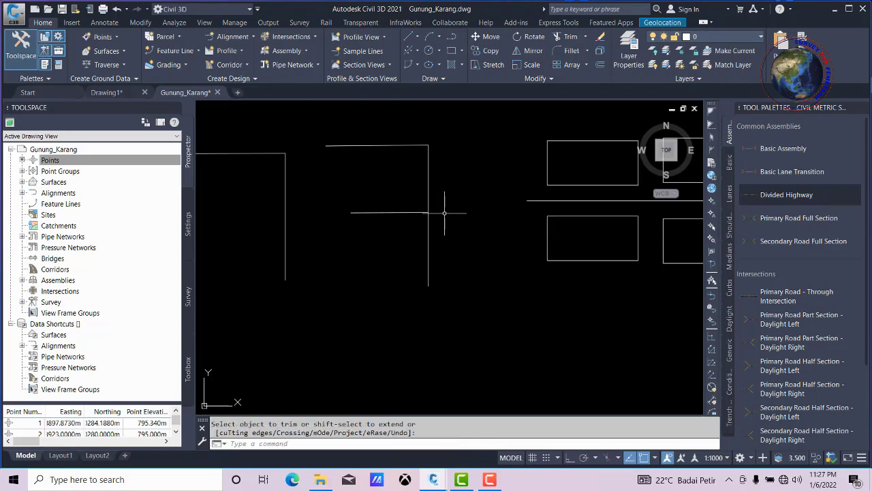
Switch the Trim button to Extend and bring up the Line creation options.
left_click(584, 38)
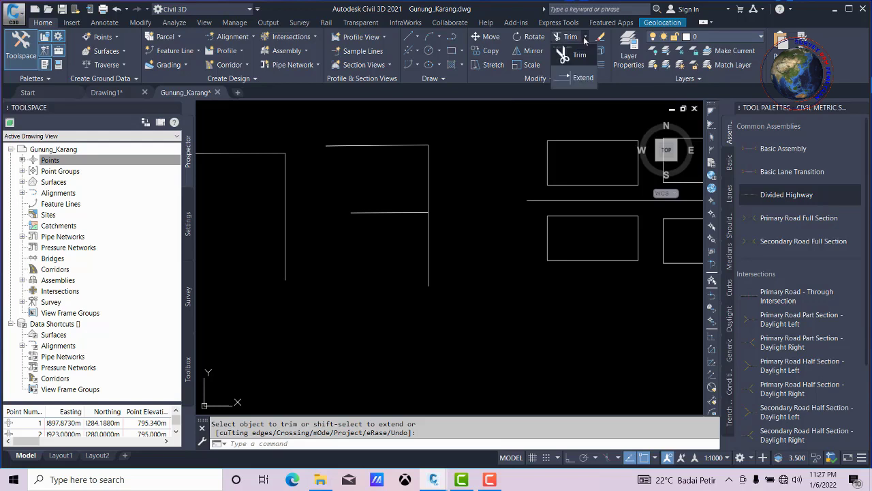
left_click(581, 79)
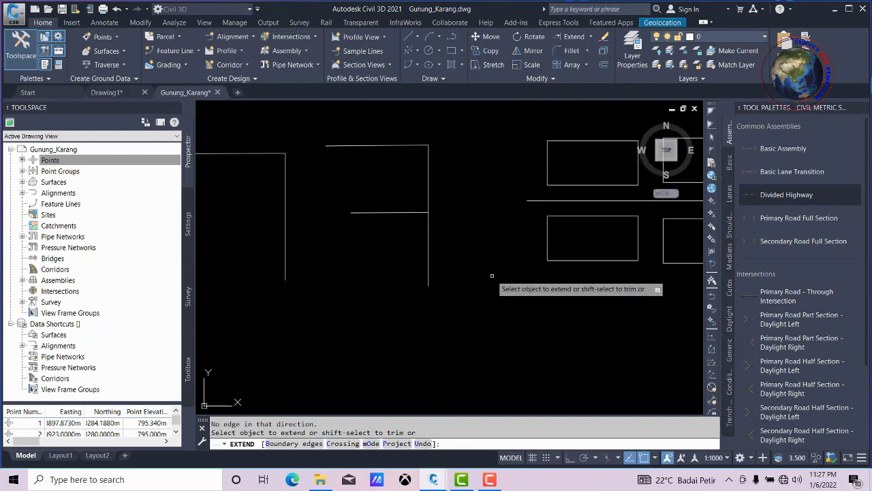
left_click(409, 42)
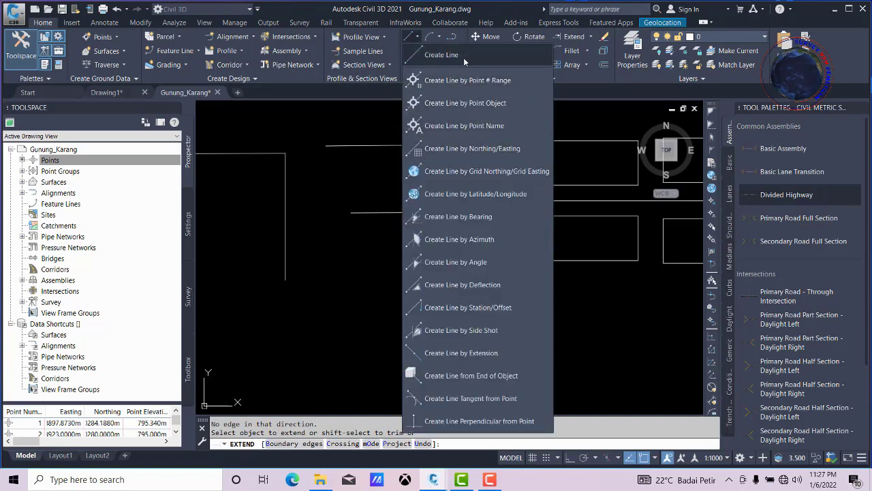
Draw a vertical line to the right of the L-outline.
left_click(440, 53)
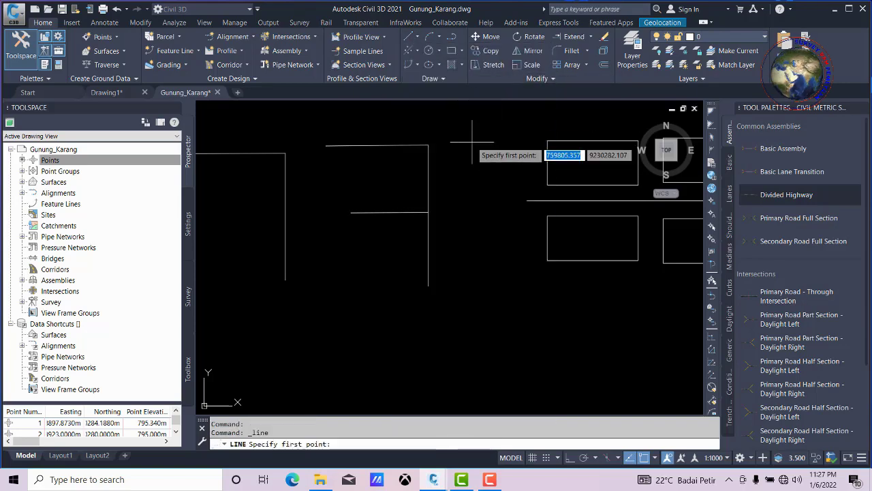
left_click(471, 142)
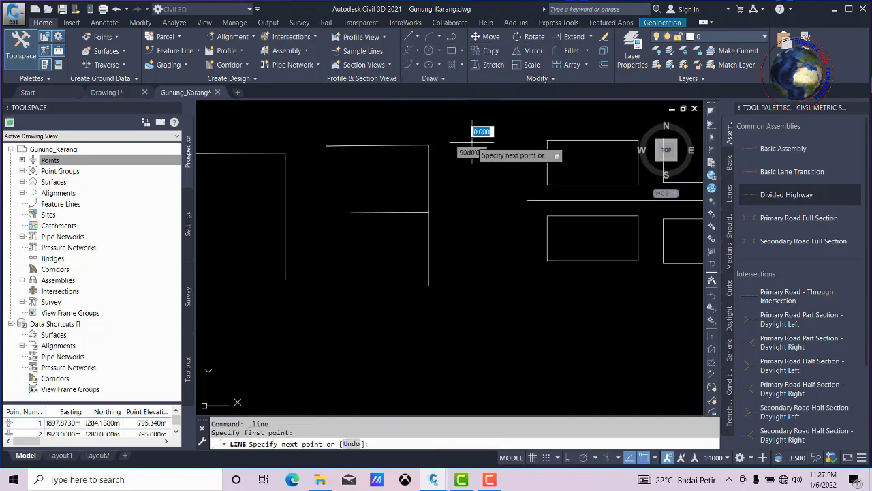
left_click(473, 285)
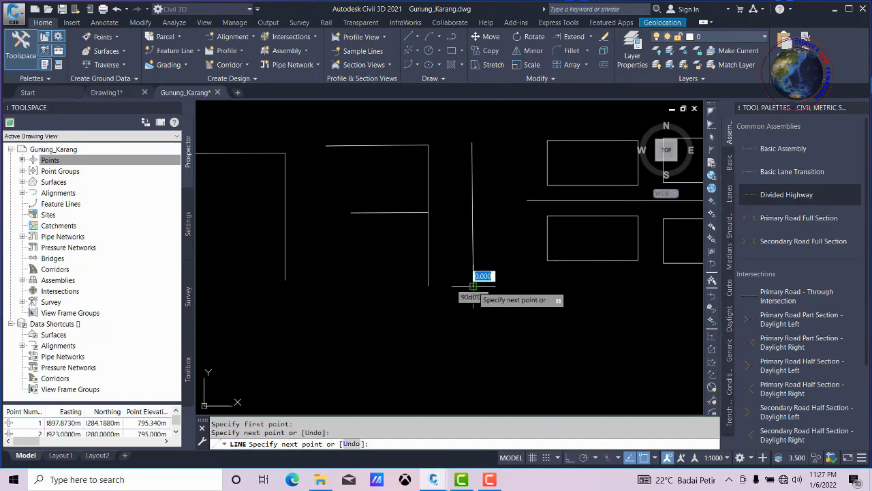
right_click(496, 161)
left_click(504, 163)
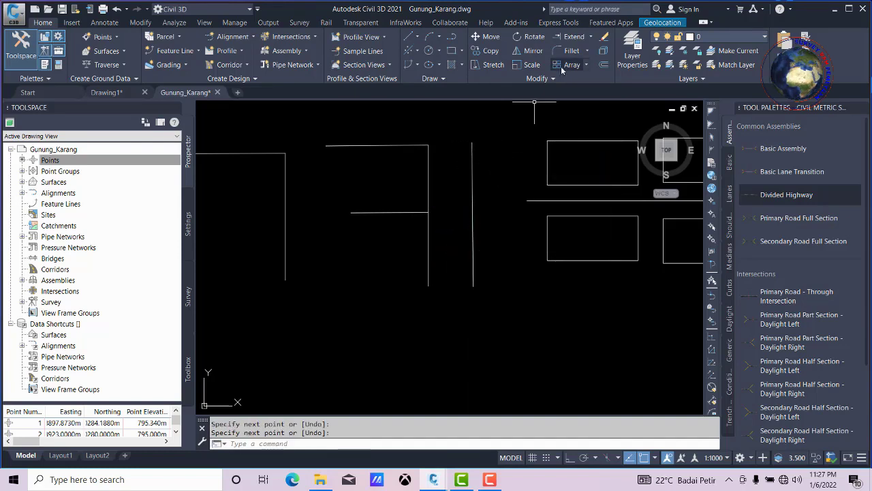
Extend the middle horizontal line until it meets the new vertical line.
left_click(574, 37)
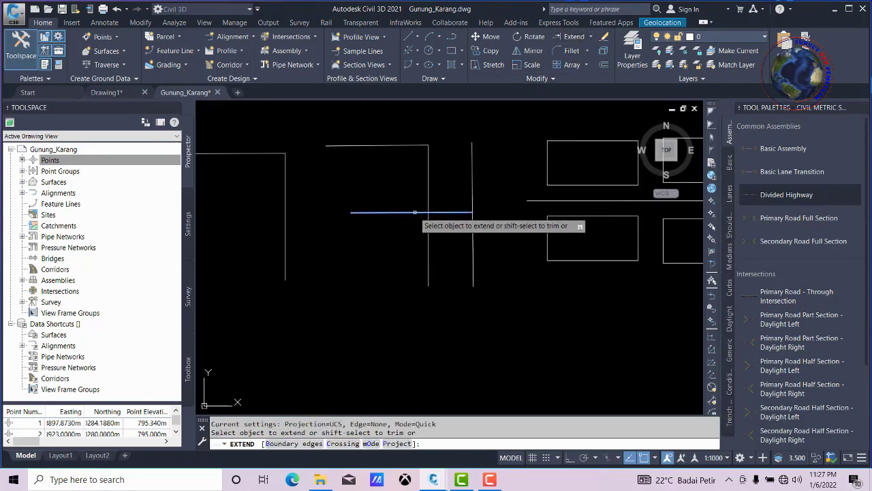
left_click(414, 213)
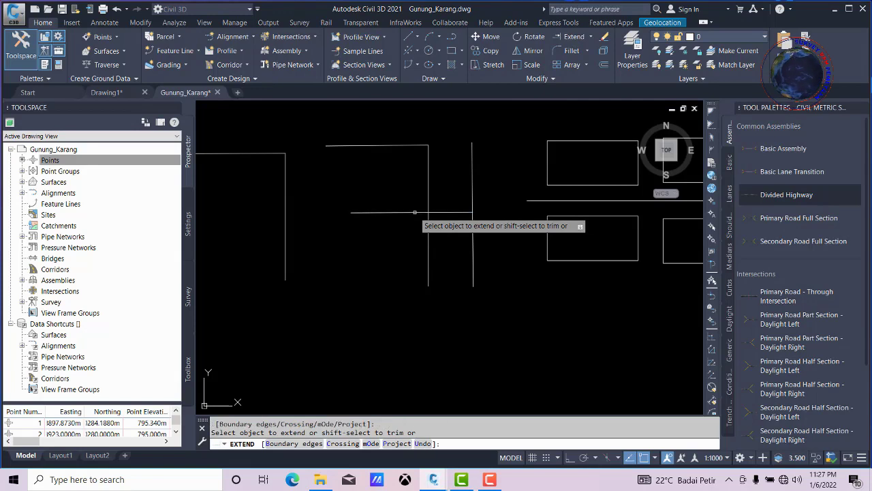
right_click(414, 212)
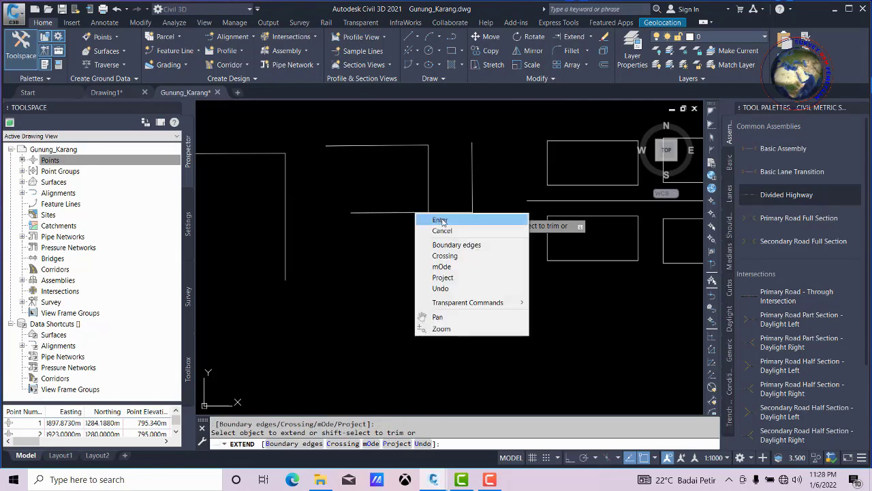
left_click(436, 220)
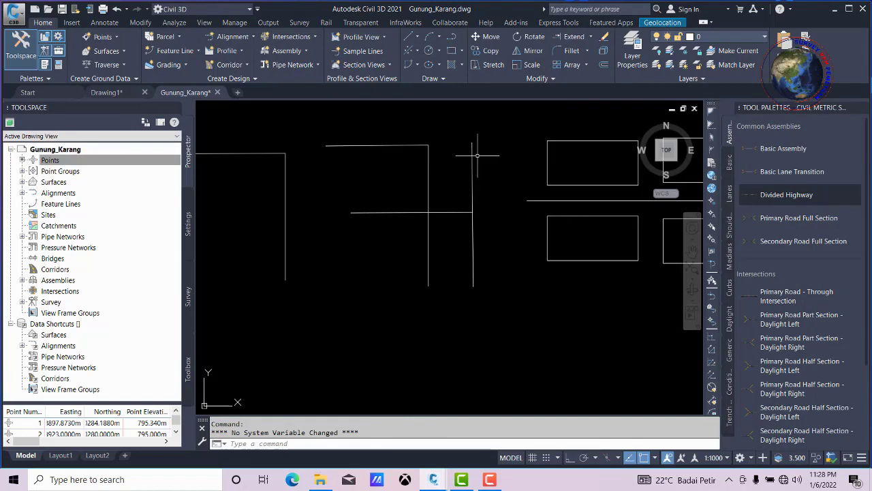
Erase the temporary vertical boundary line, then zoom out toward the remaining test geometry.
left_click(481, 151)
left_click(462, 167)
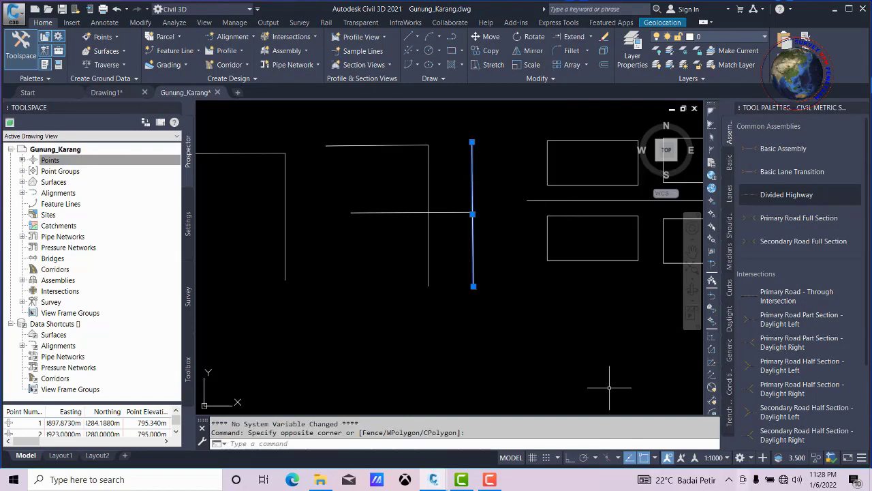
left_click(604, 41)
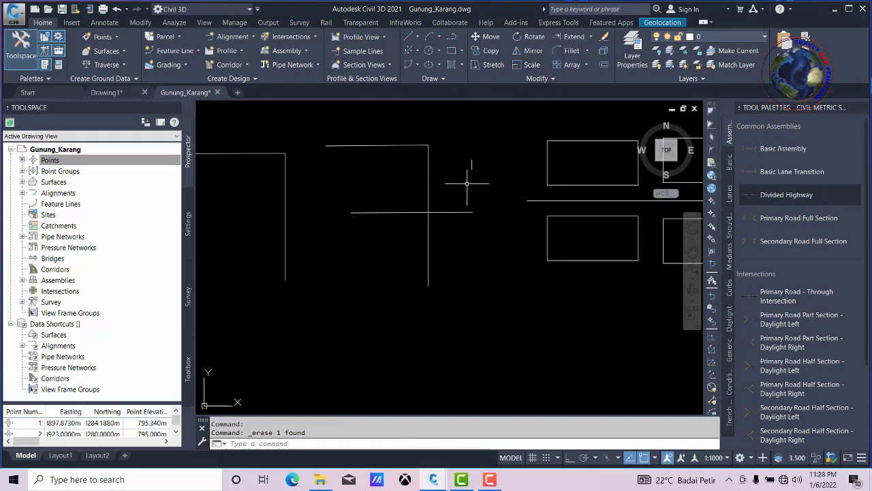
scroll(475, 192, "down", 4)
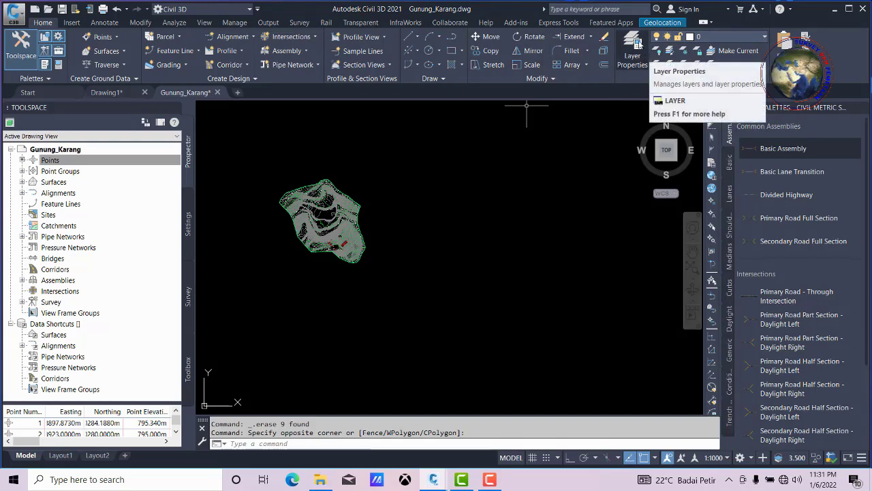
Keep the current layer, hide the tool palettes, and zoom to fit the whole Gunung_Karang terrain.
left_click(722, 38)
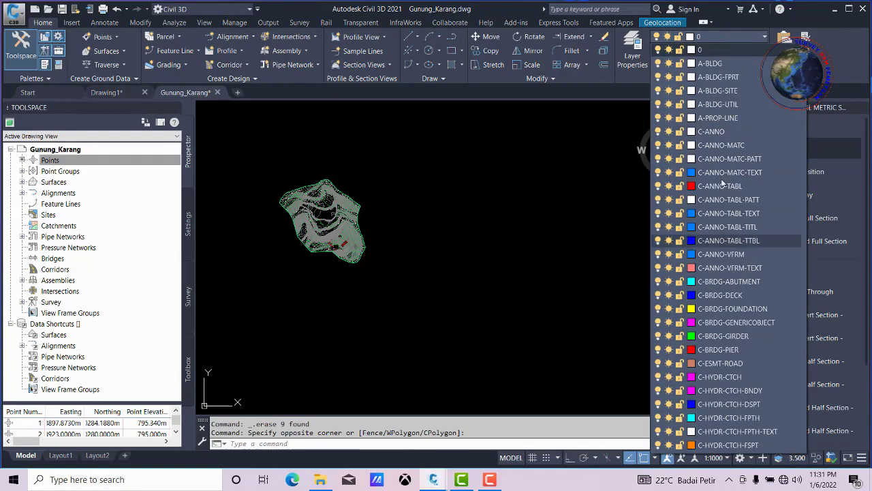
left_click(742, 37)
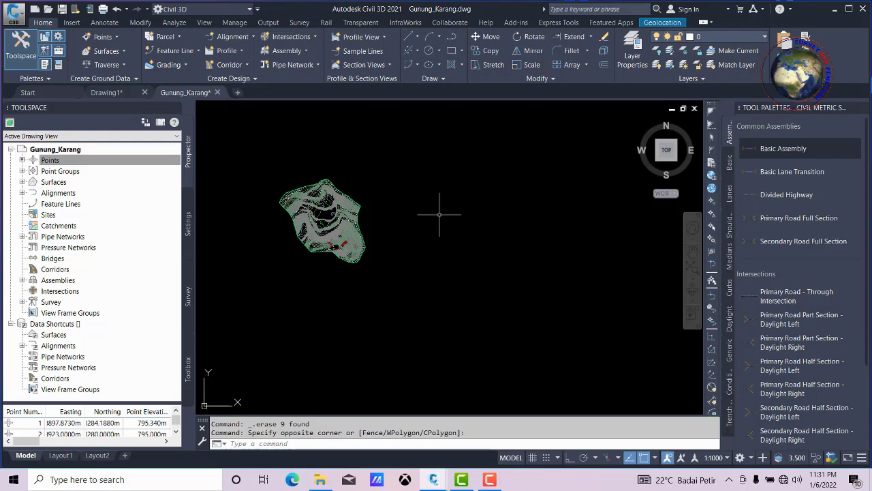
key("ctrl+z")
middle_click(516, 196)
middle_click(516, 196)
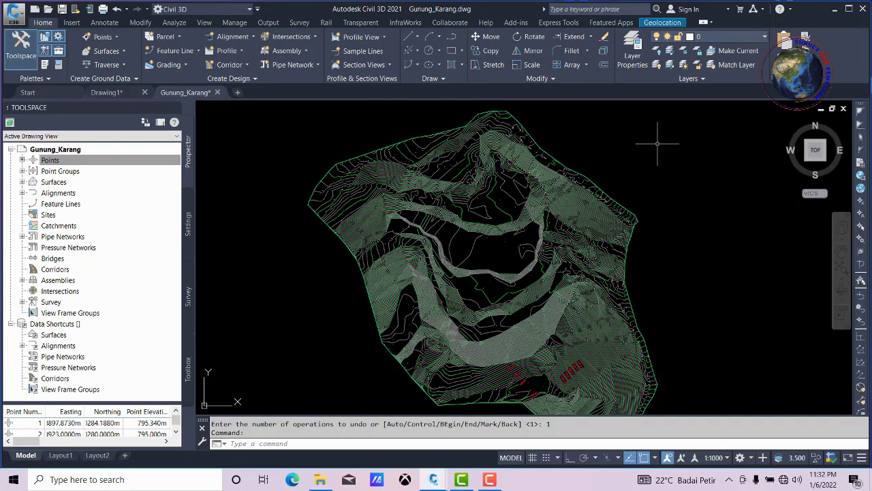
left_click(62, 455)
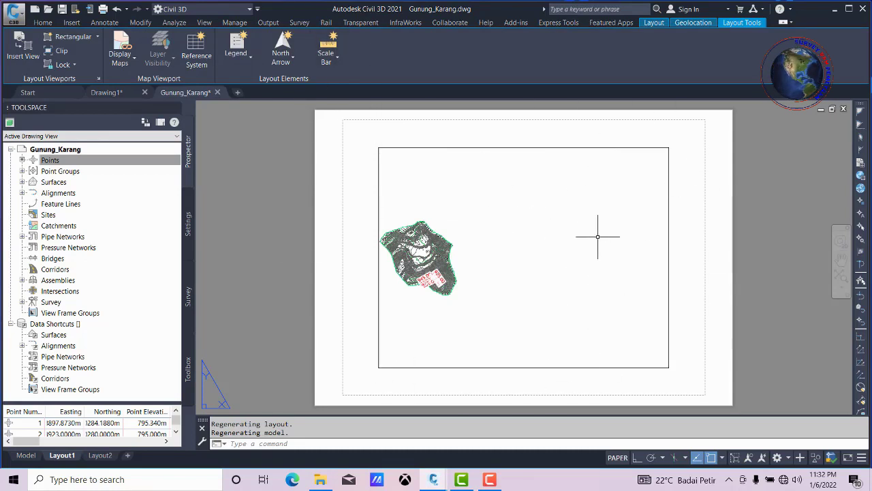
left_click(21, 19)
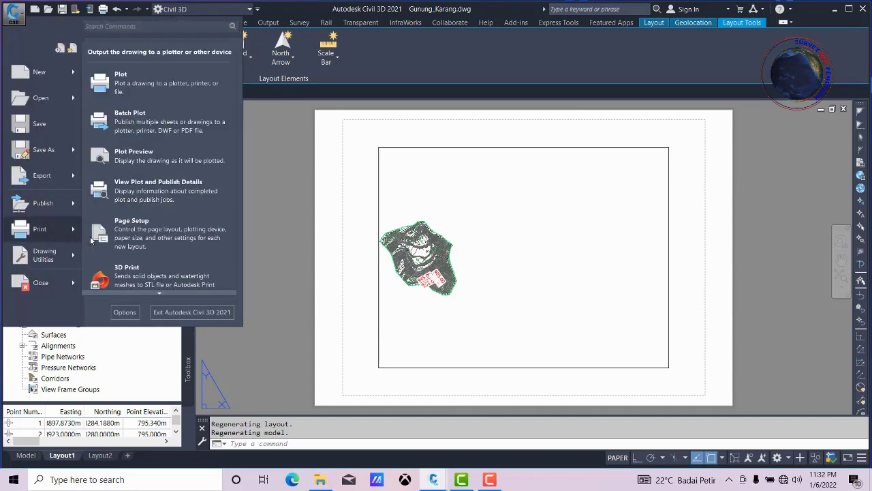
mouse_move(39, 229)
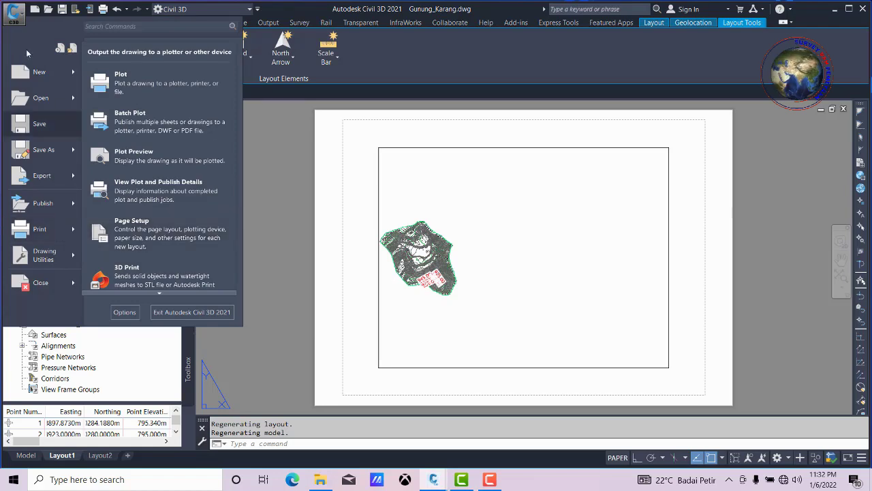
left_click(26, 455)
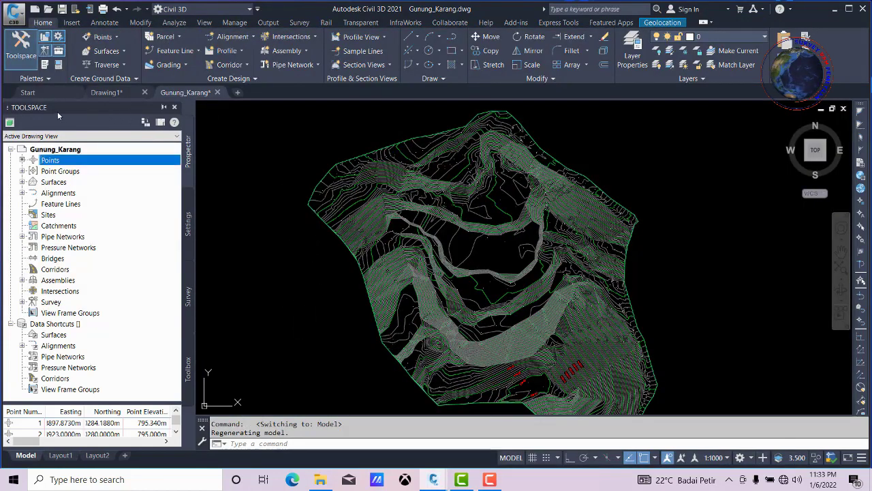
Select the Gunung_Karang root node on the Toolspace Settings tab to list its setting categories.
left_click(189, 225)
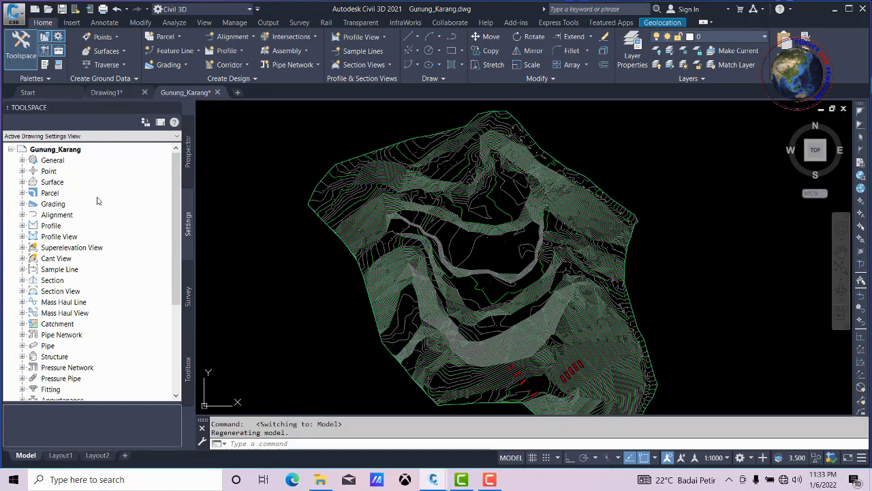
left_click(66, 151)
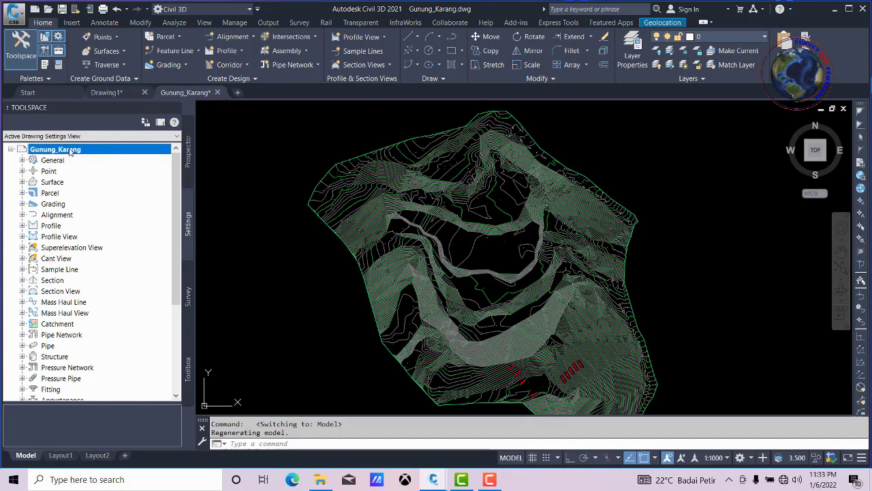
right_click(71, 151)
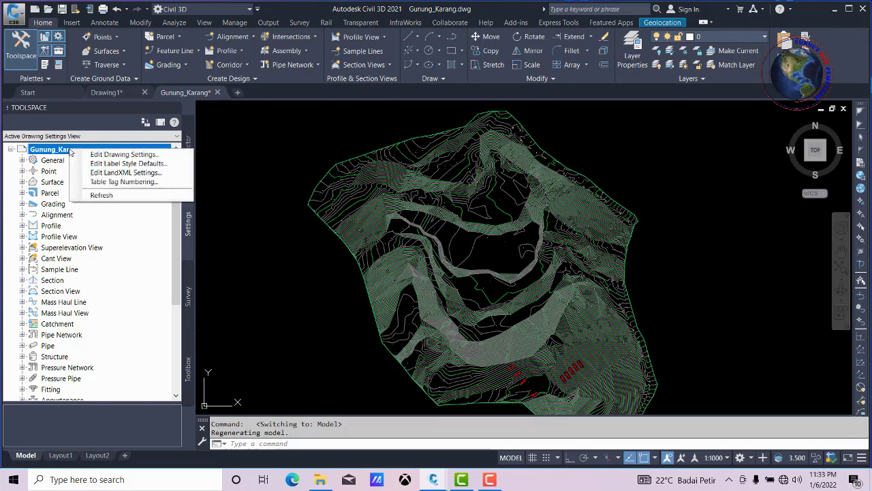
left_click(123, 156)
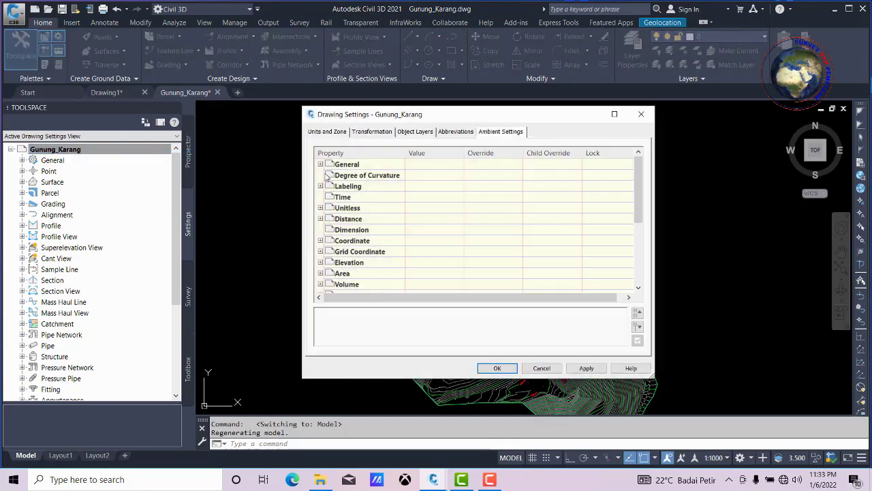
left_click(317, 134)
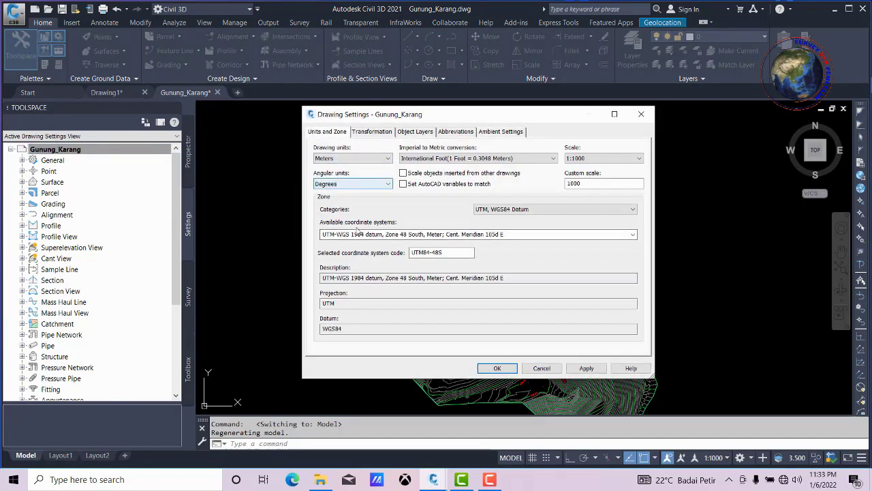
left_click(372, 132)
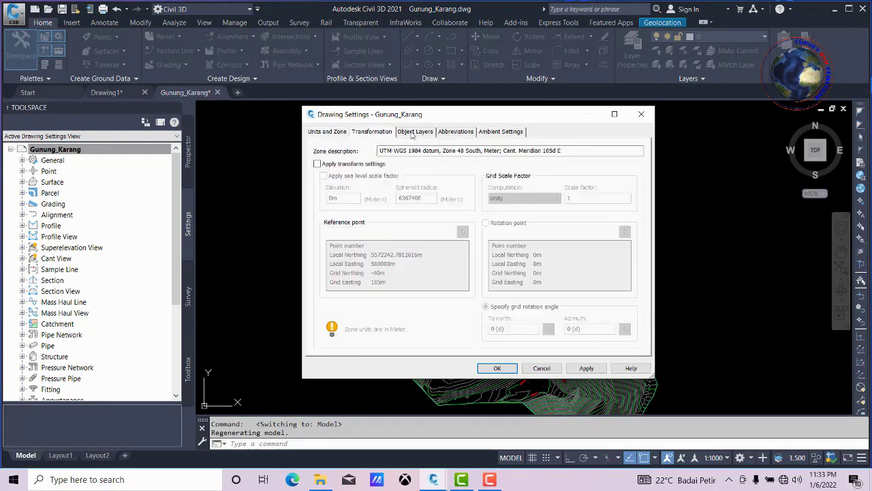
left_click(415, 133)
left_click(458, 133)
left_click(515, 133)
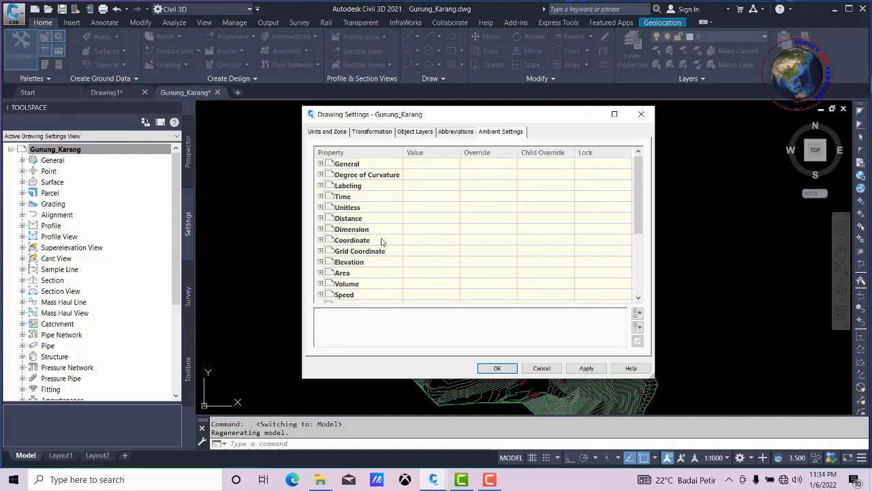
left_click(554, 372)
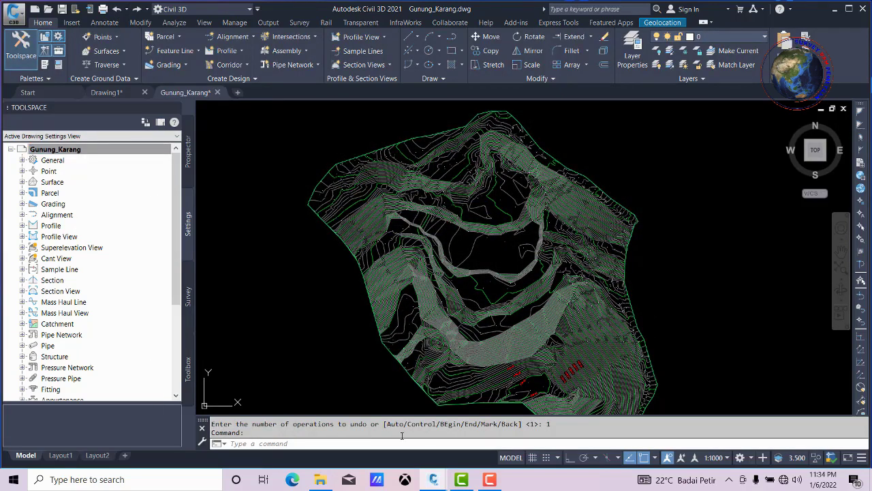
Turn the drawing grid on behind the contours and zoom in on the surface's eastern edge.
left_click(532, 461)
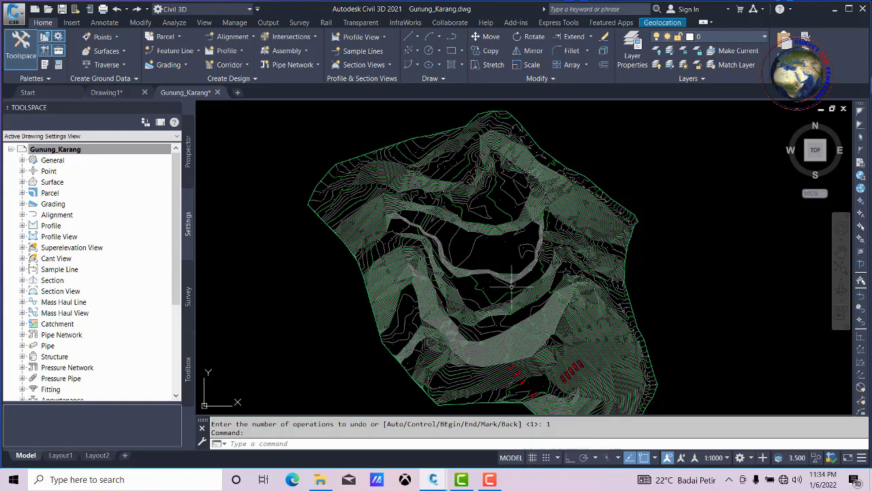
left_click(534, 460)
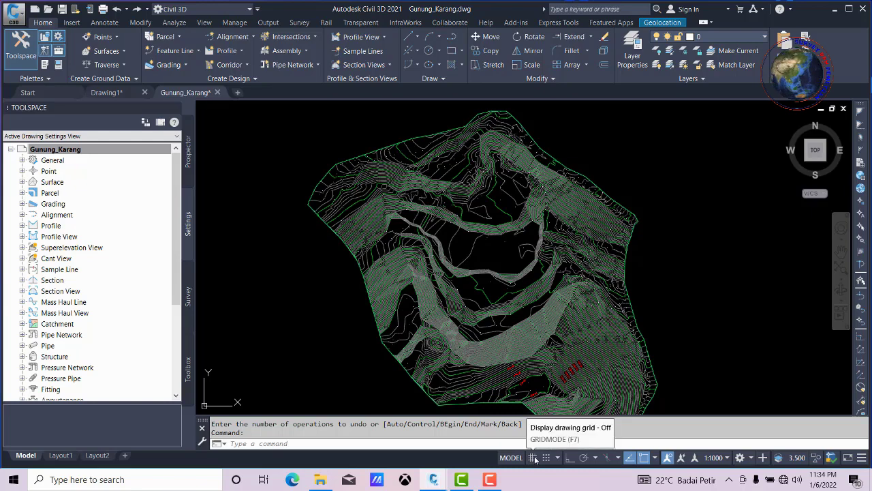
left_click(535, 458)
scroll(436, 225, "down", 1)
scroll(434, 219, "down", 3)
scroll(435, 218, "up", 2)
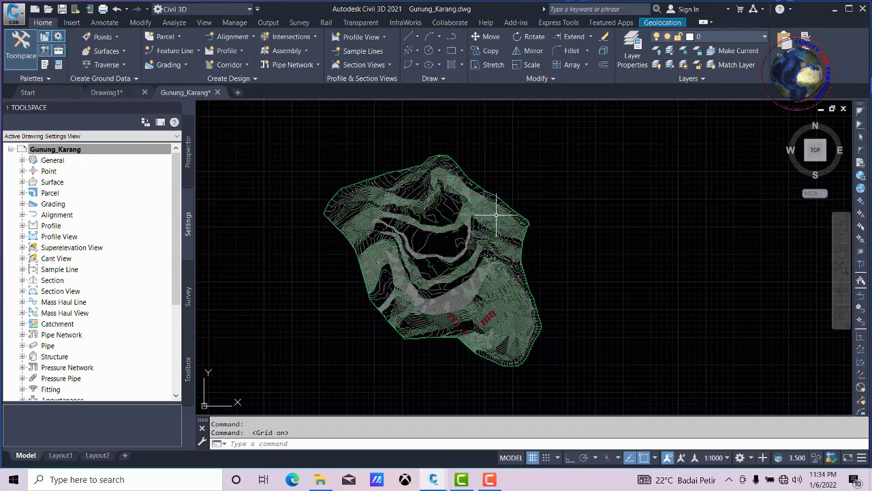
left_click(533, 459)
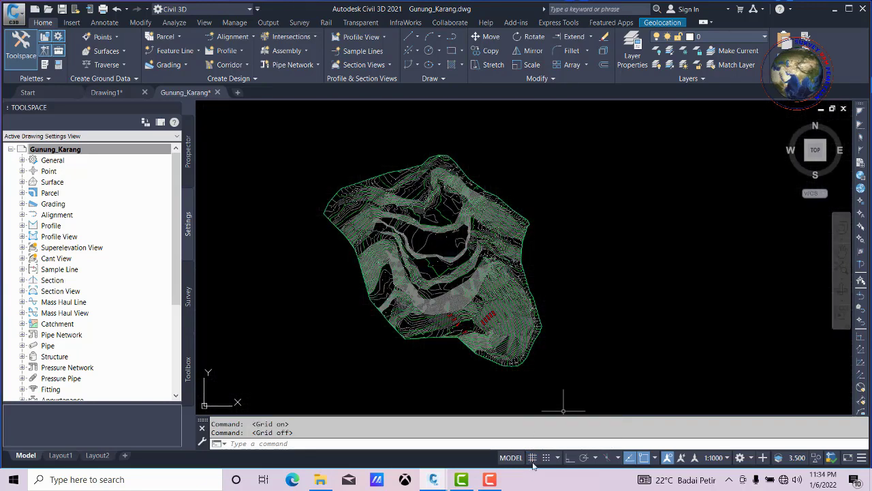
left_click(534, 460)
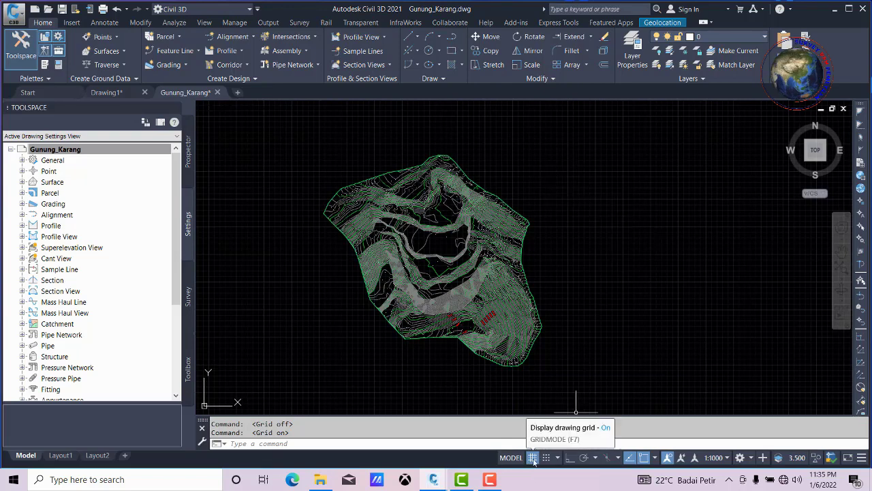
scroll(594, 261, "up", 4)
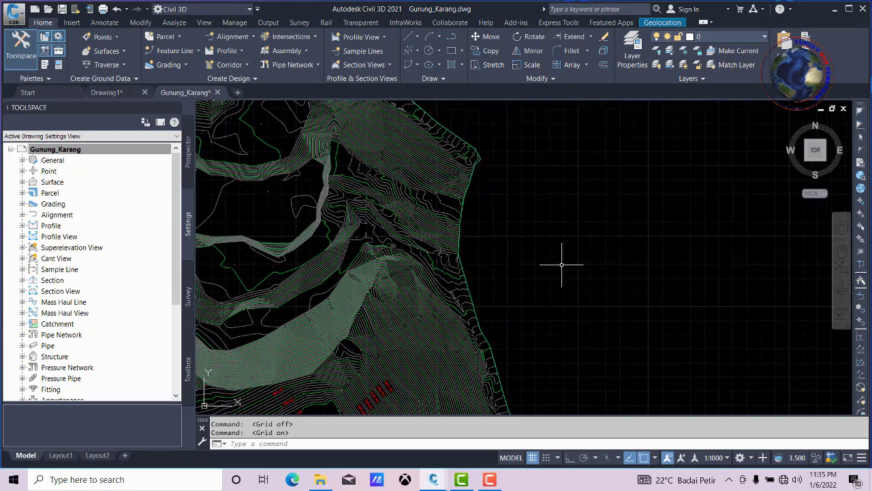
scroll(524, 243, "up", 3)
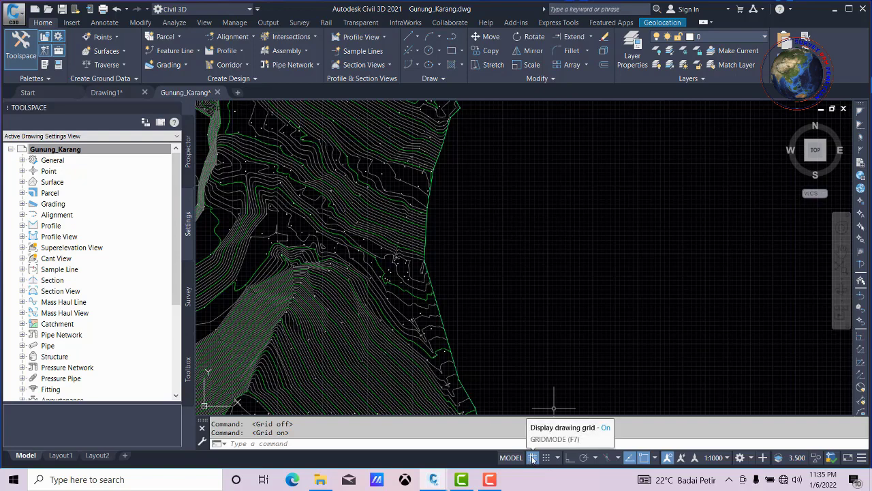
Review the Grid Settings, close them, and turn the drawing grid off.
right_click(535, 460)
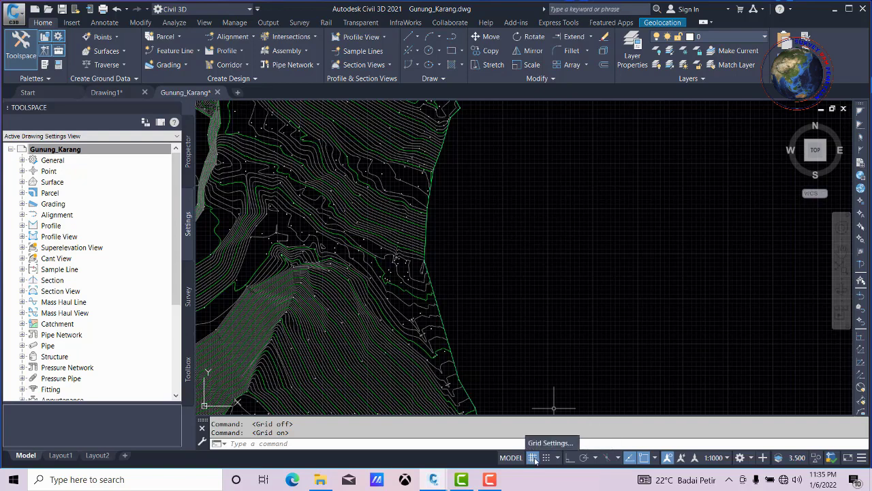
left_click(538, 444)
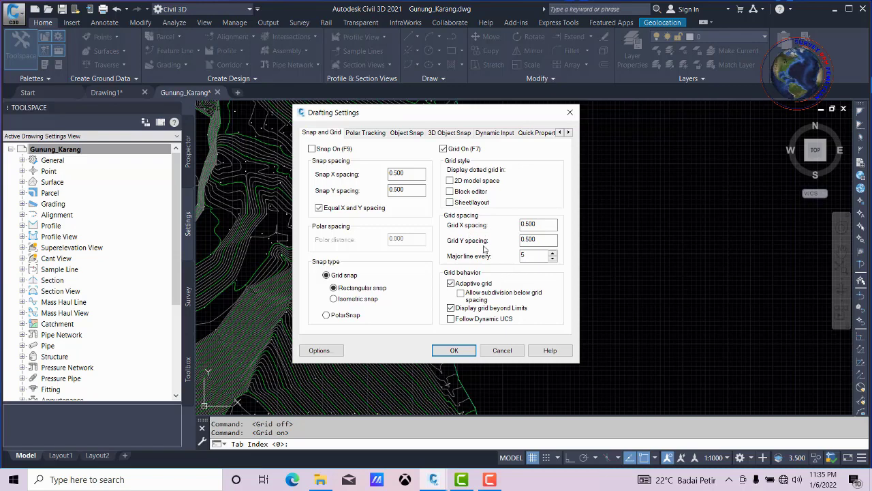
left_click(503, 350)
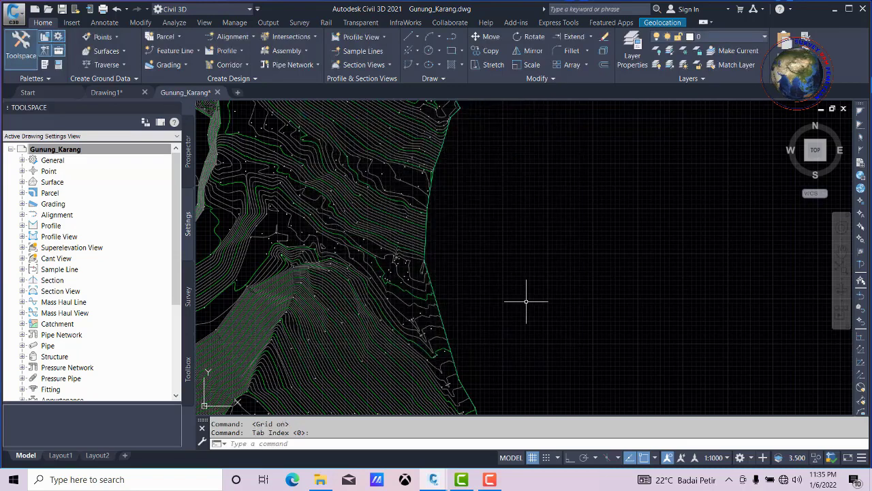
left_click(535, 459)
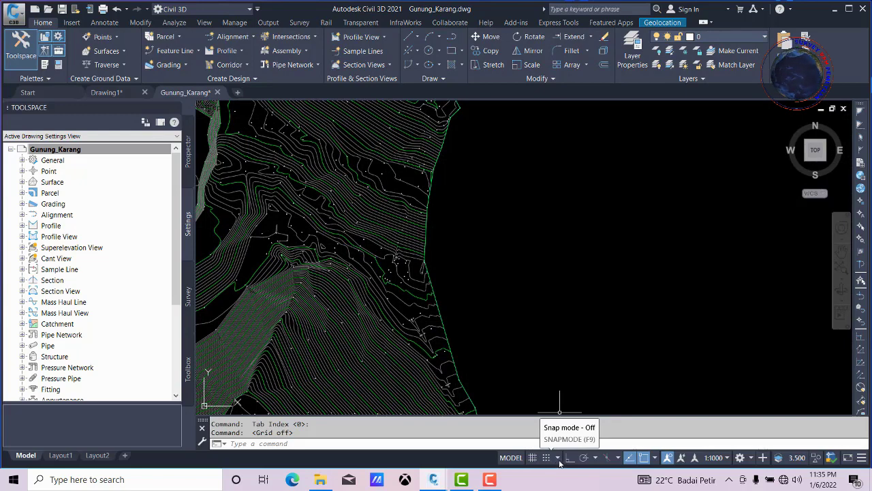
Open Drafting Settings from the Snap options, showing 0.500 snap and grid spacing.
left_click(558, 458)
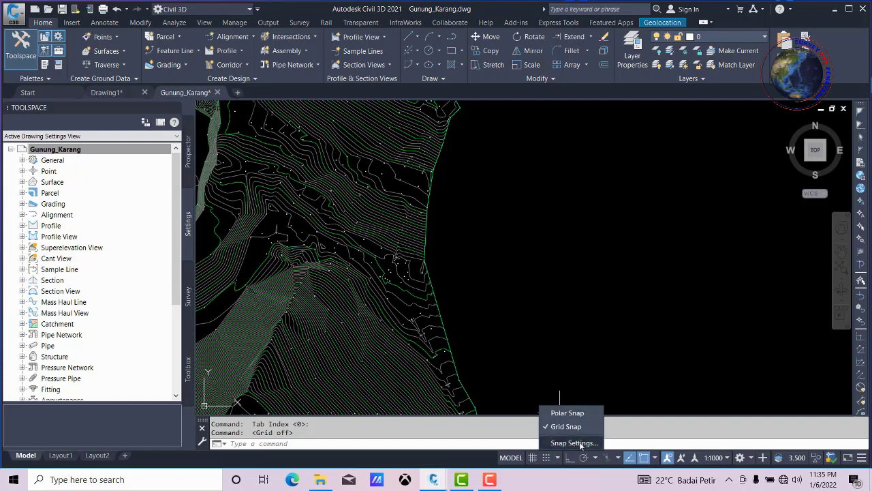
left_click(575, 443)
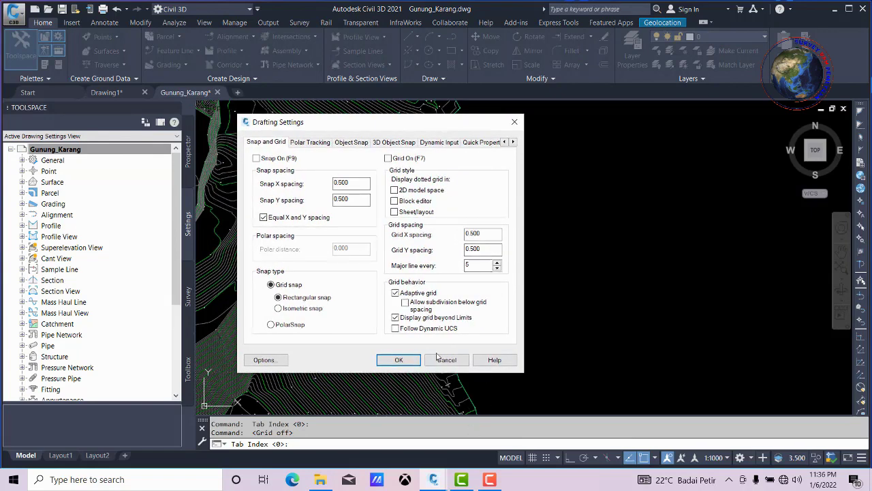
left_click(399, 360)
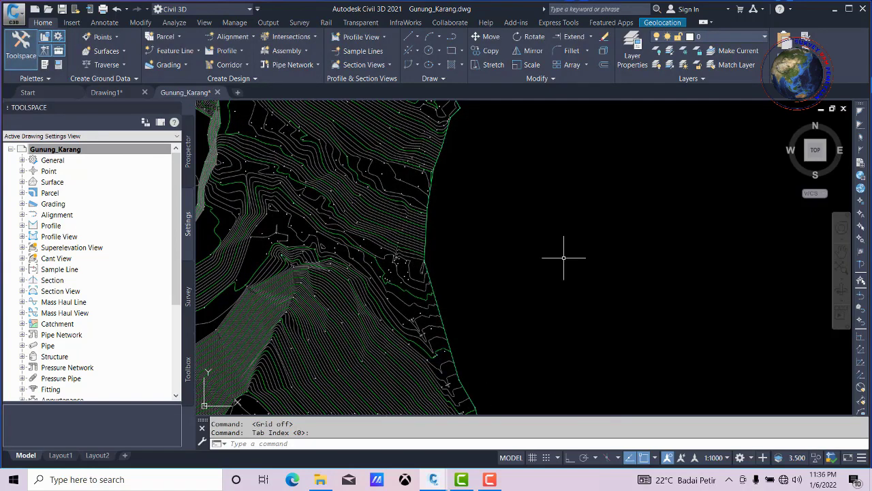
left_click(558, 458)
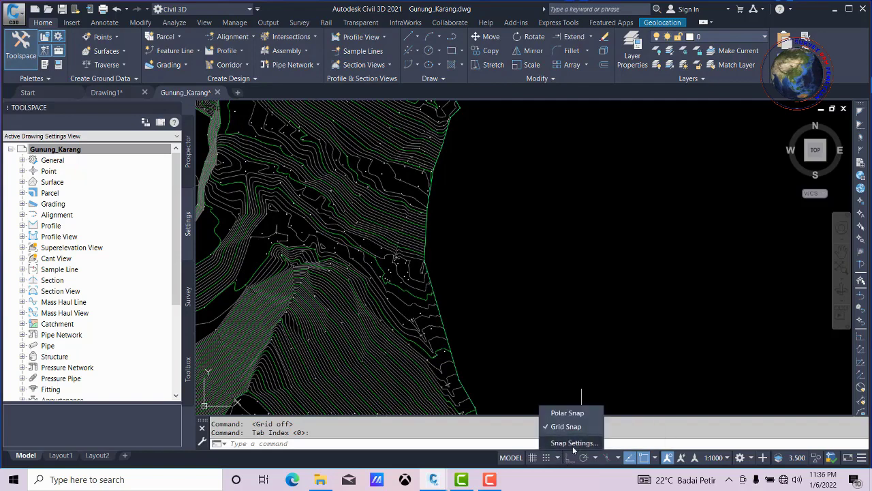
left_click(571, 443)
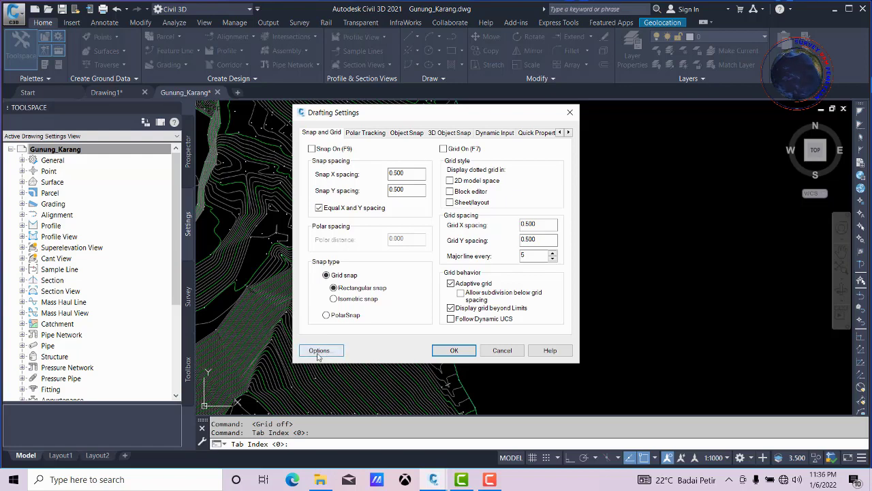
Set the 2D model space uniform background to White in Options > Display > Colors.
left_click(320, 350)
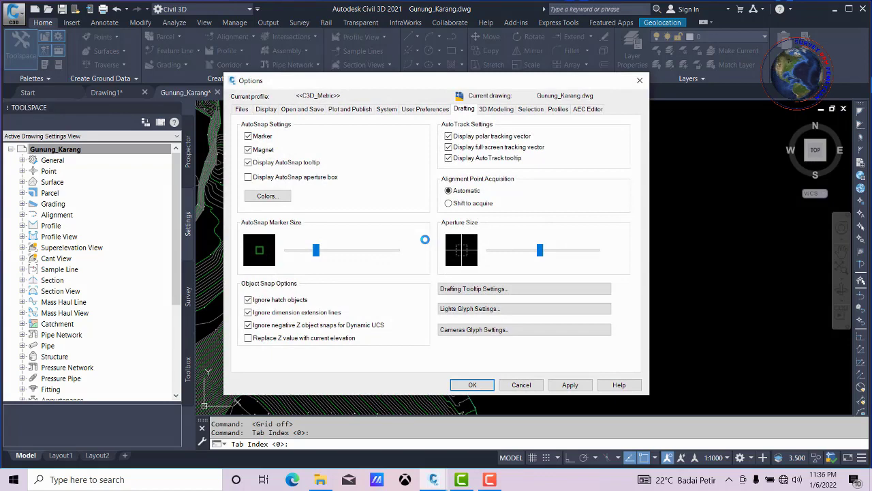
left_click(269, 114)
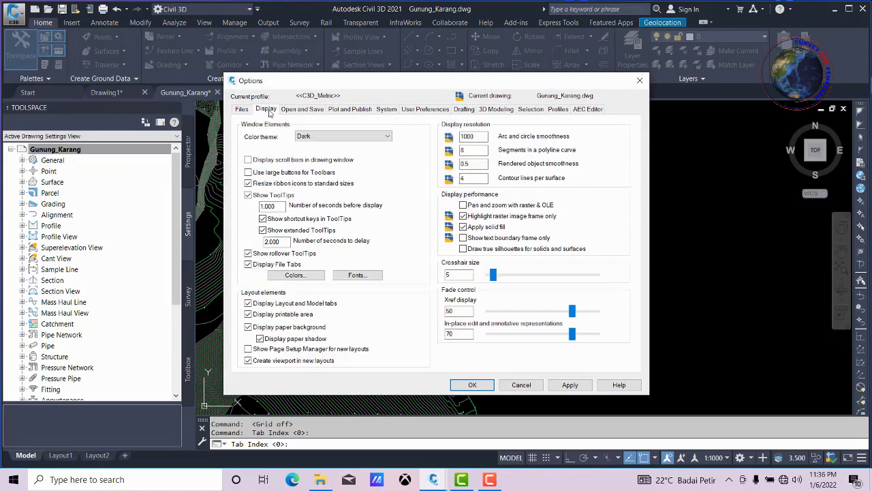
left_click(307, 273)
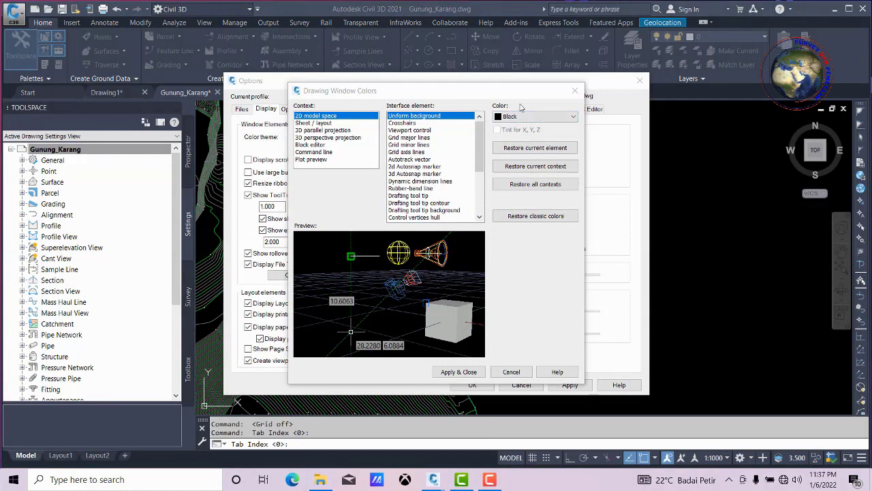
left_click(574, 117)
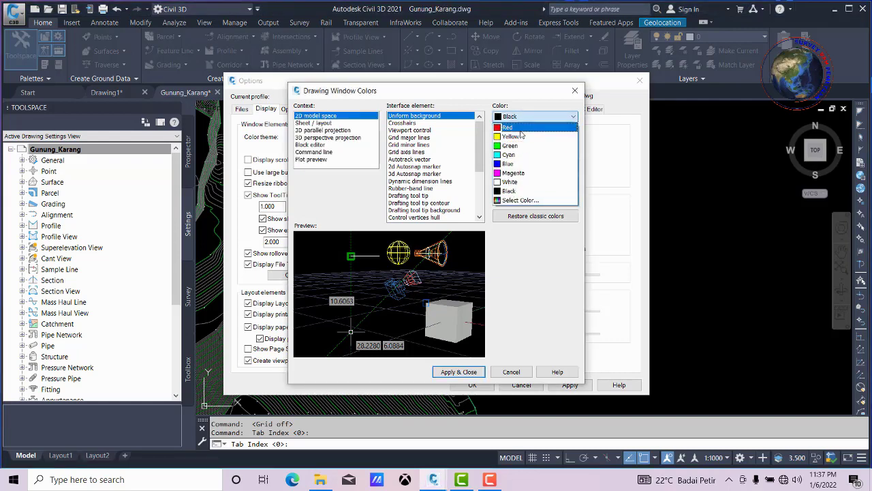
left_click(516, 183)
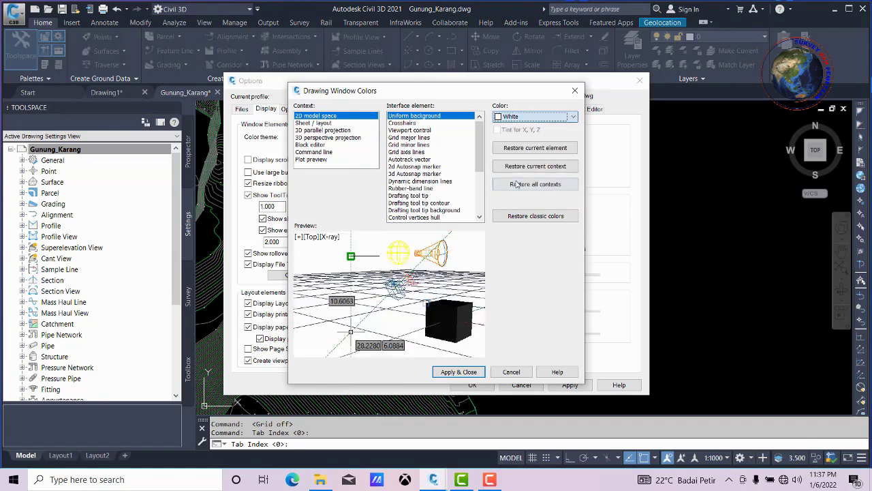
left_click(477, 375)
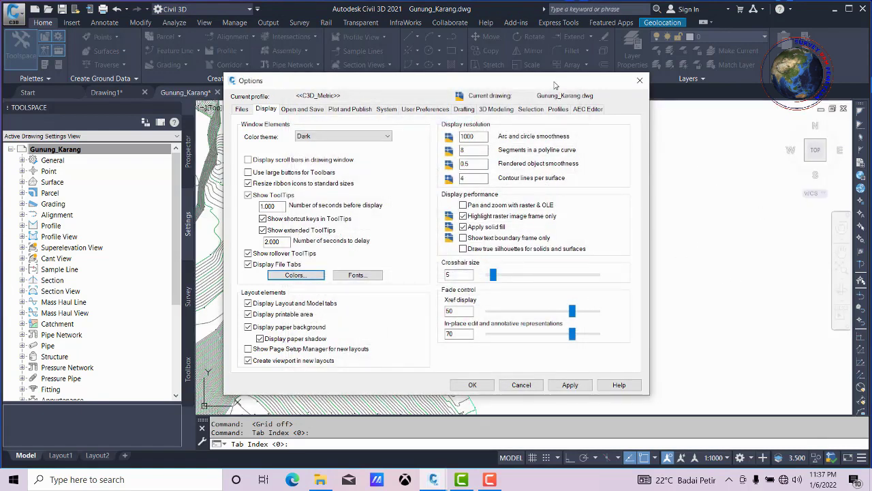
Restore the background to Black, then apply and close Options and Drafting Settings.
left_click_drag(552, 92, 348, 113)
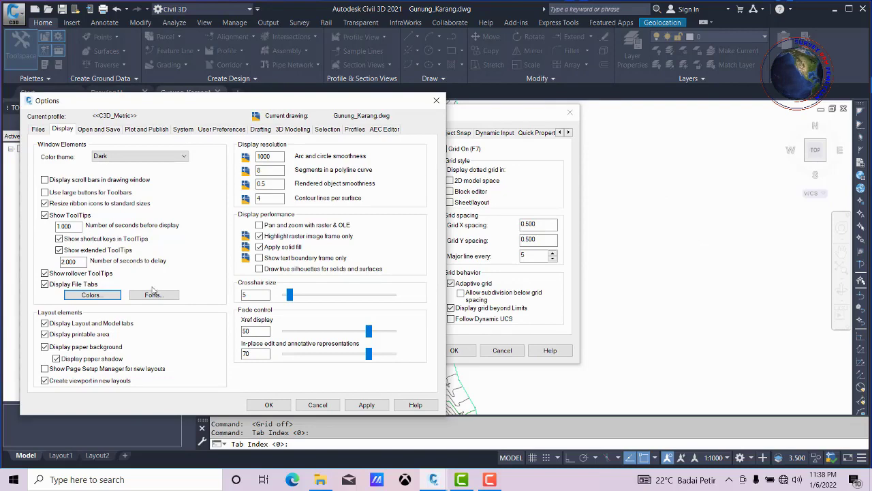
left_click(93, 297)
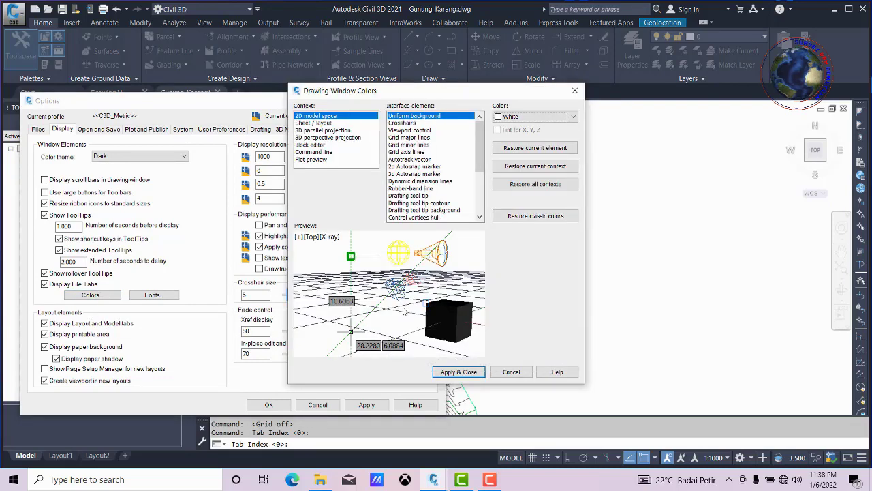
left_click(574, 117)
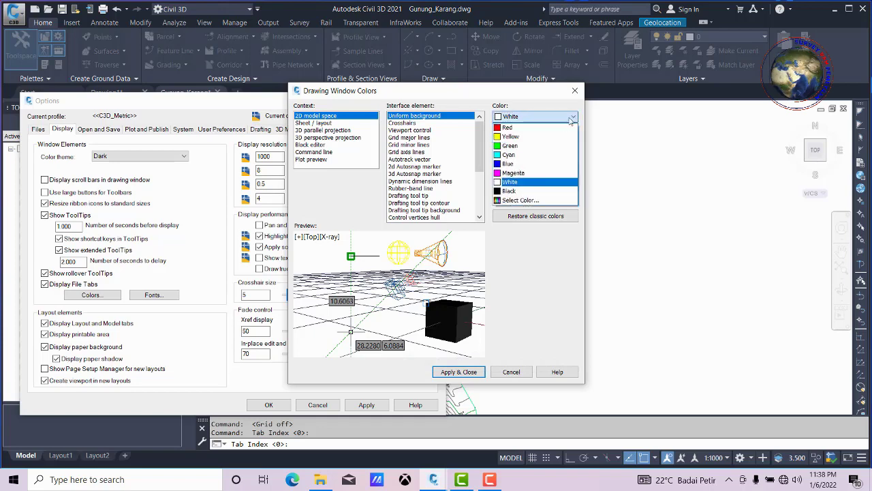
left_click(535, 191)
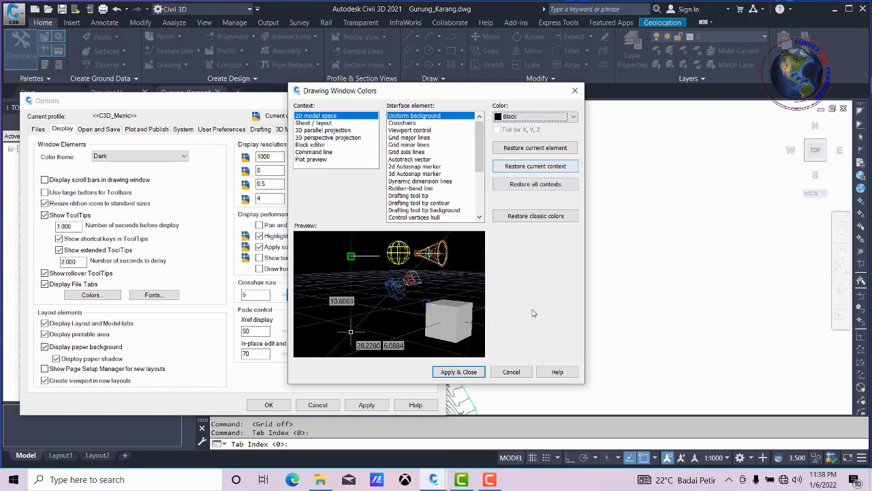
left_click(459, 371)
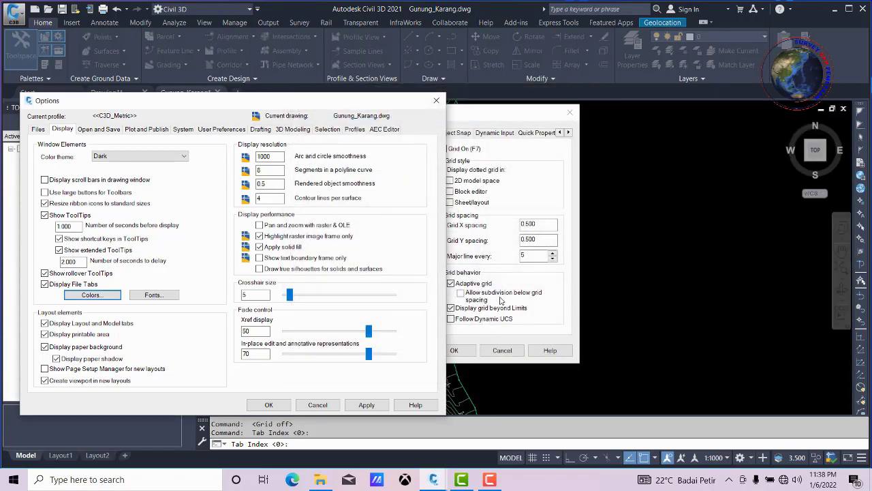
left_click(365, 405)
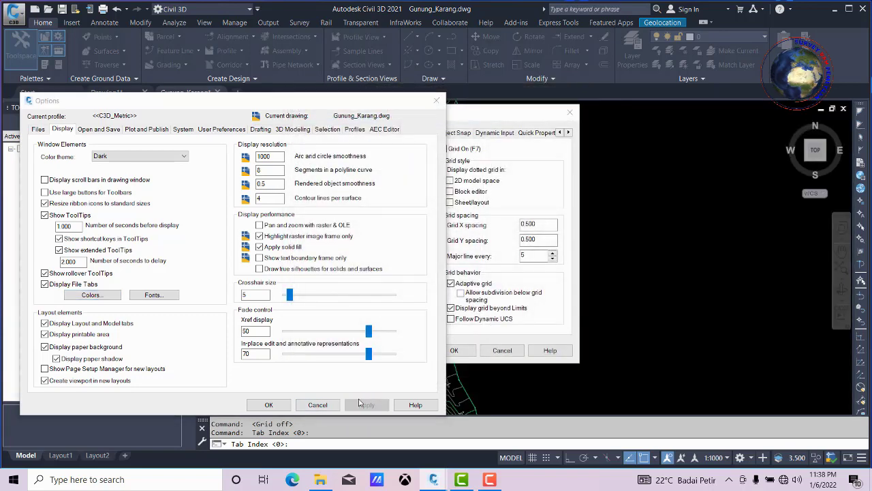
left_click(268, 405)
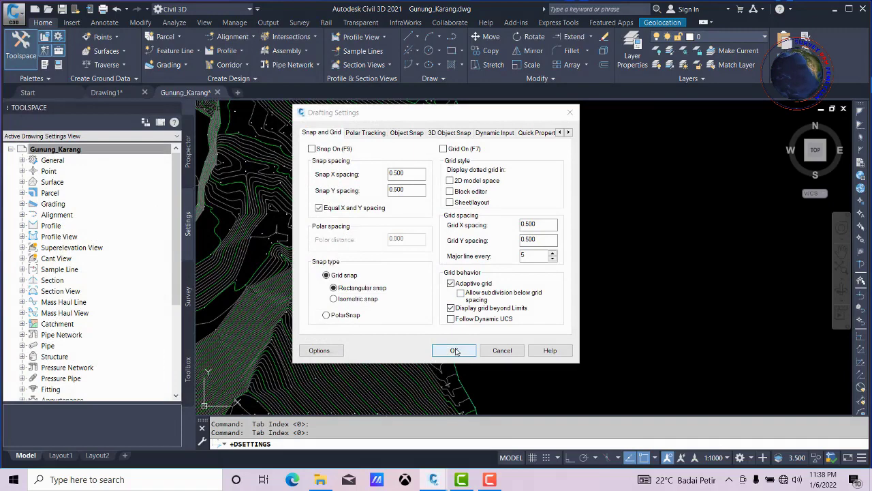
left_click(454, 350)
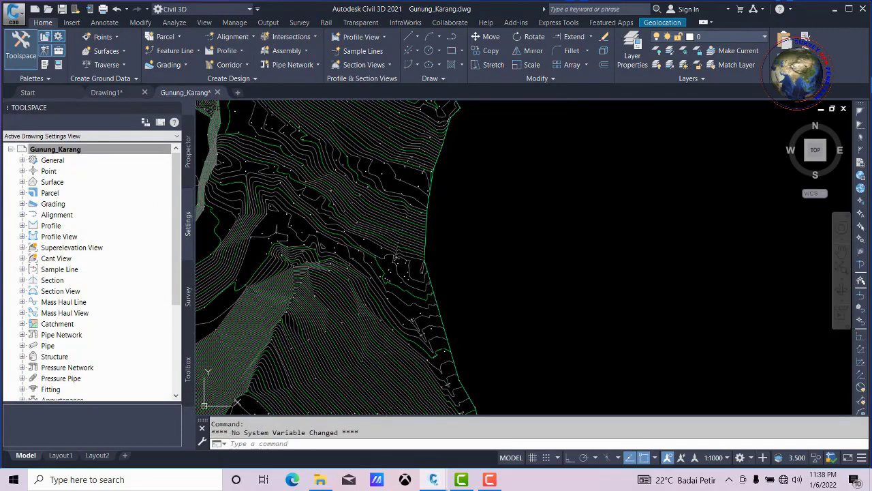
Zoom out on the terrain and keep the annotation scale at 1:1000.
left_click(573, 198)
left_click(630, 197)
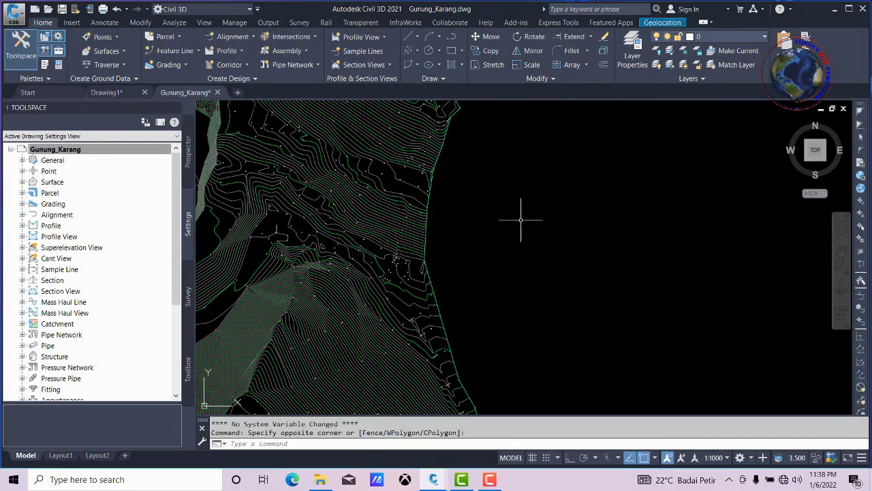
scroll(511, 239, "down", 5)
scroll(470, 249, "down", 2)
scroll(463, 252, "up", 3)
scroll(545, 272, "down", 1)
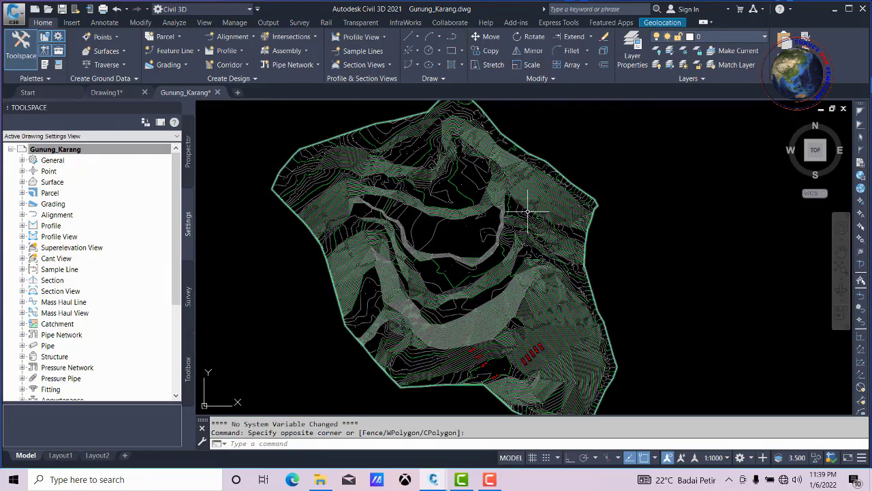
left_click(728, 460)
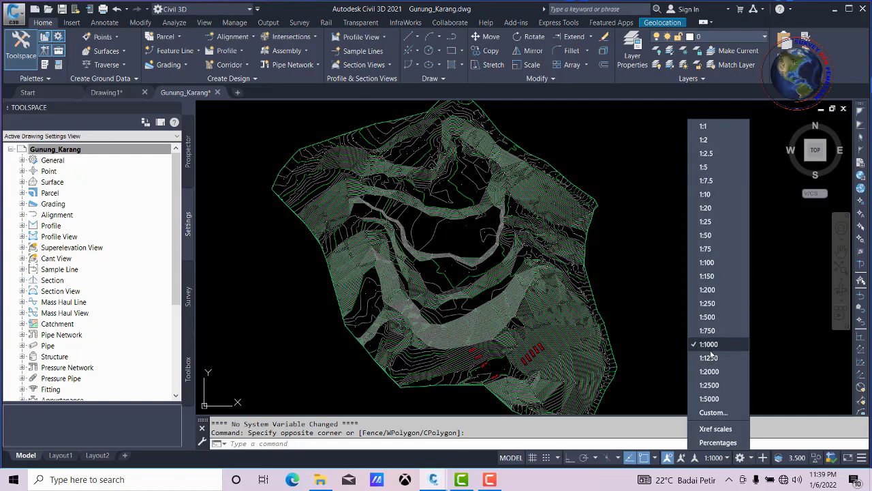
left_click(726, 459)
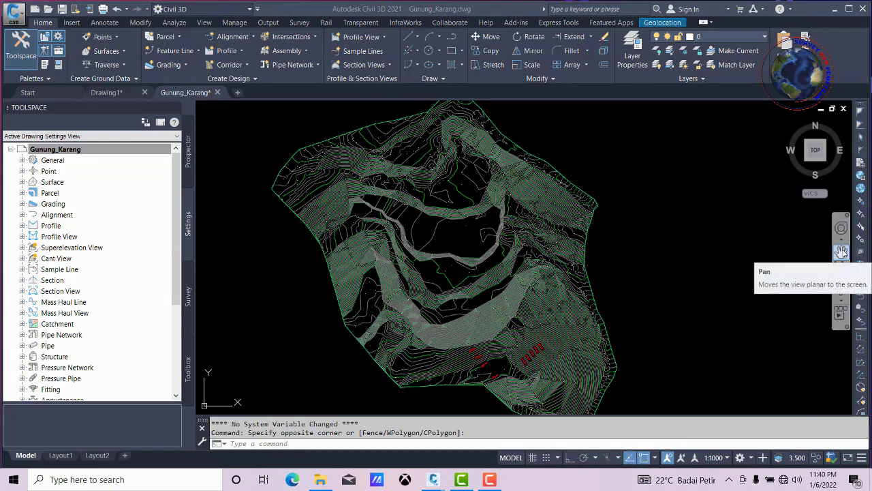
Pan the terrain back and forth, ending roughly centred in the drawing area.
left_click(842, 252)
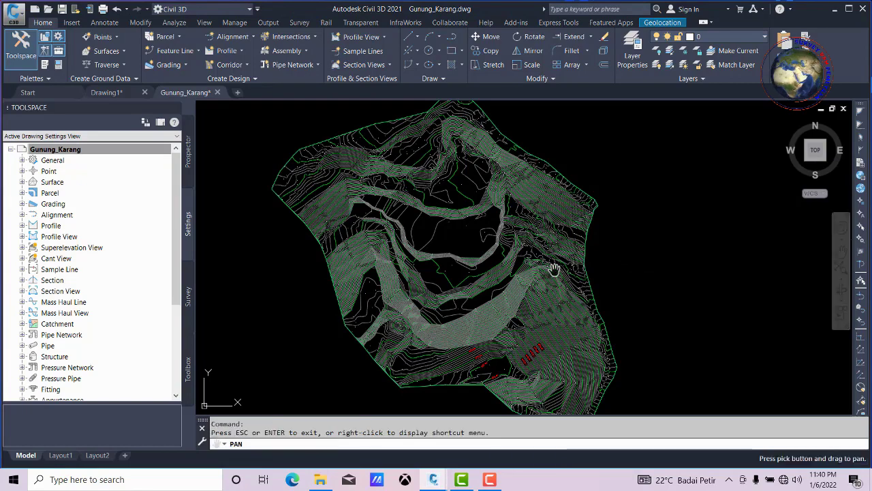
mouse_move(684, 270)
left_mouse_down()
mouse_move(477, 271)
mouse_move(541, 273)
left_mouse_up()
left_click_drag(379, 274, 514, 271)
left_click_drag(615, 269, 499, 268)
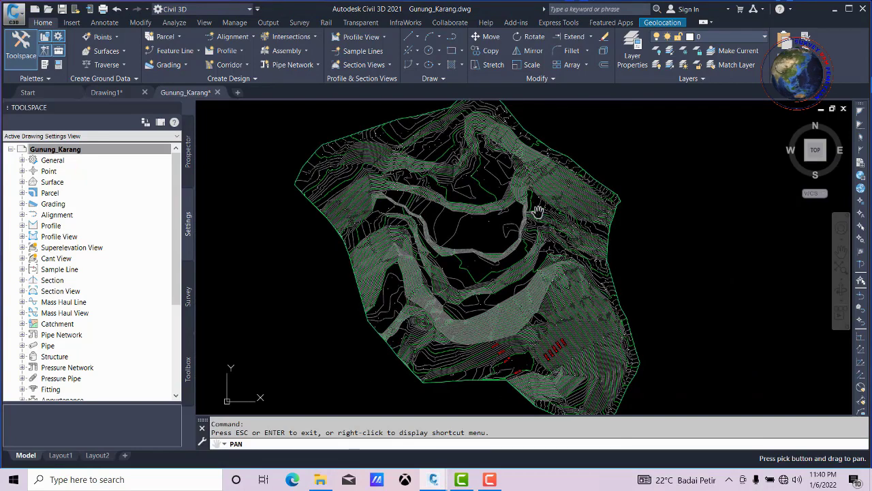
mouse_move(600, 255)
left_mouse_down()
mouse_move(391, 251)
mouse_move(543, 239)
left_mouse_up()
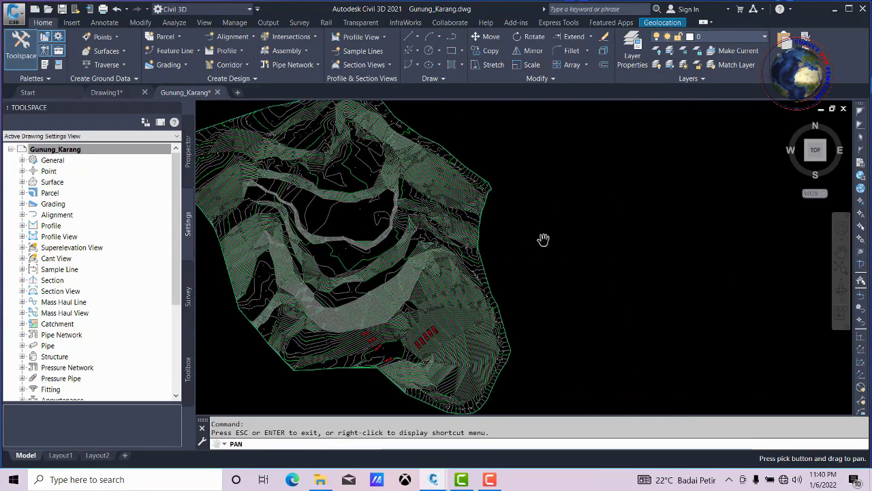
left_click_drag(246, 252, 510, 257)
left_click_drag(653, 259, 445, 252)
left_click_drag(683, 257, 522, 260)
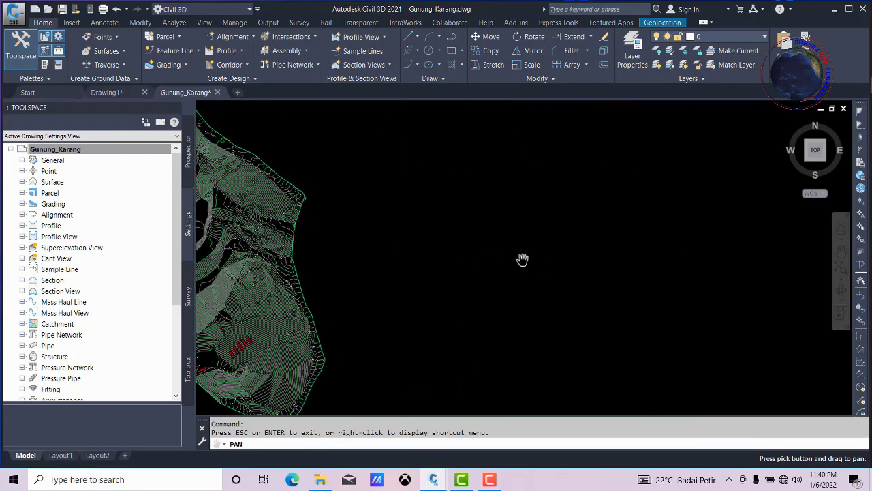
left_click_drag(245, 256, 576, 256)
left_click_drag(415, 261, 545, 261)
left_click_drag(613, 257, 405, 253)
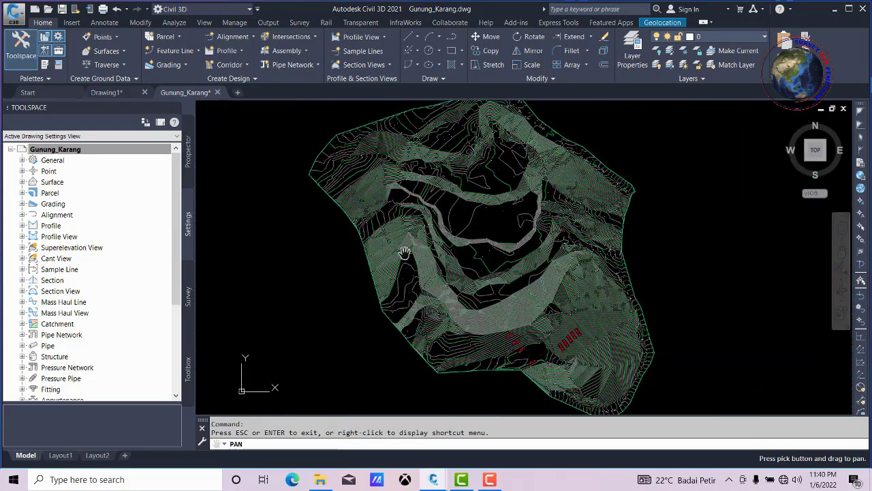
left_click_drag(640, 247, 553, 276)
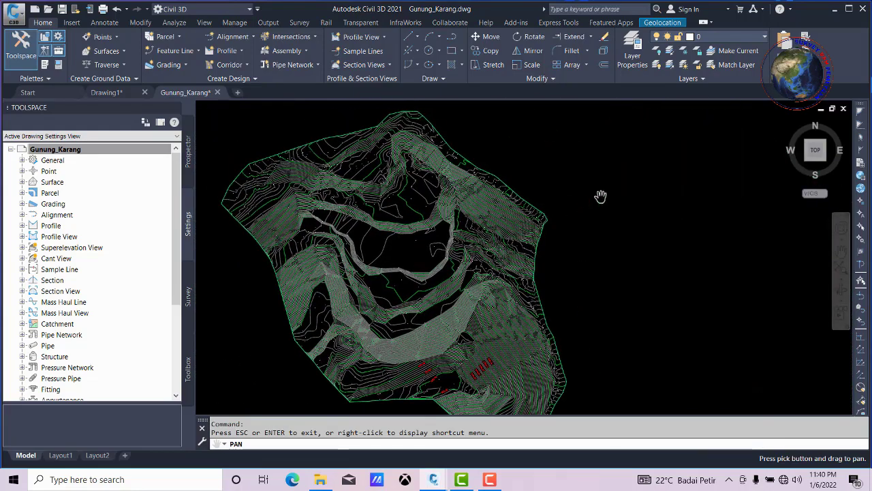
Zoom the terrain out and back in with realtime zoom.
right_click(552, 153)
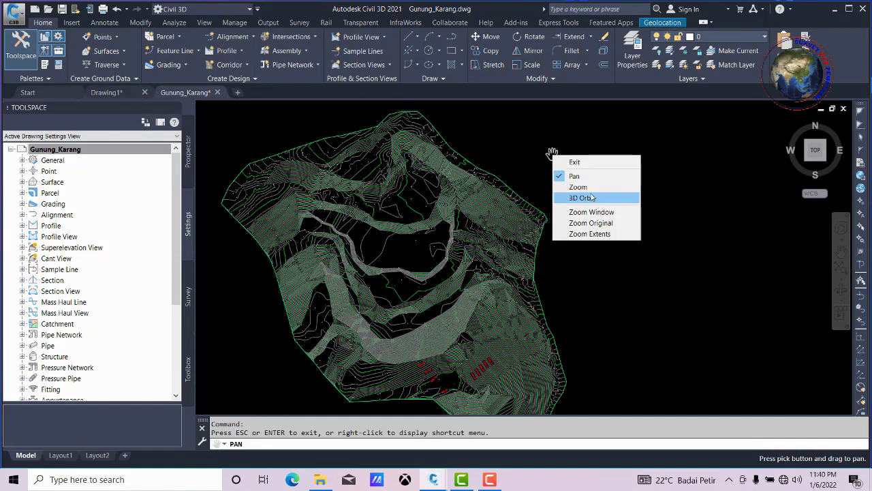
left_click(586, 188)
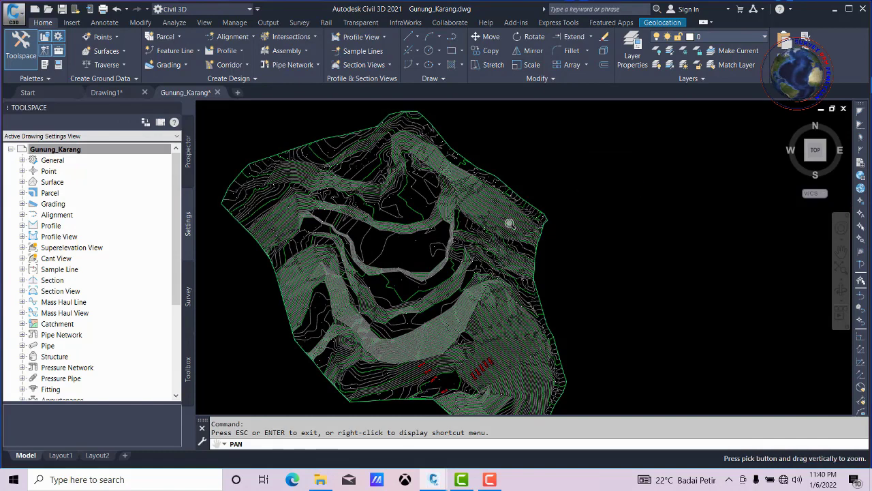
left_click_drag(360, 203, 445, 235)
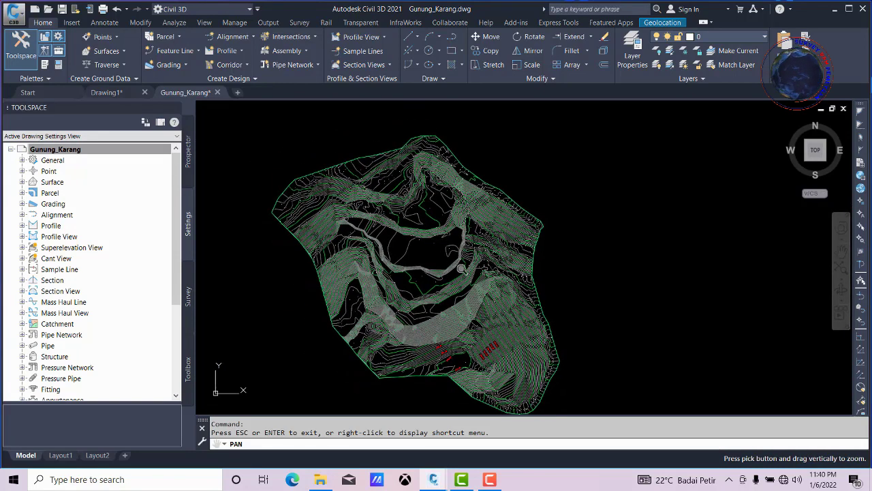
mouse_move(462, 270)
left_mouse_down()
mouse_move(492, 163)
mouse_move(498, 259)
mouse_move(488, 162)
mouse_move(449, 368)
mouse_move(443, 318)
mouse_move(481, 224)
left_mouse_up()
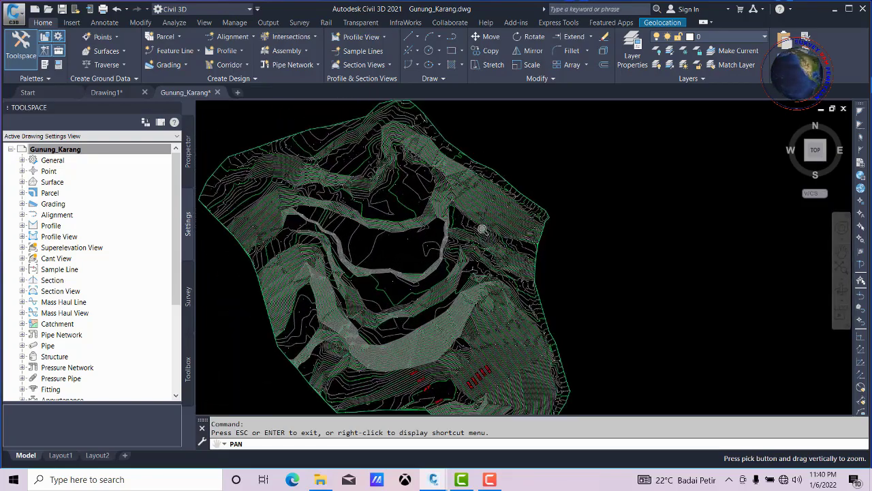
Tilt the terrain into an oblique 3D view with 3D Orbit, revealing its TIN wireframe.
right_click(531, 177)
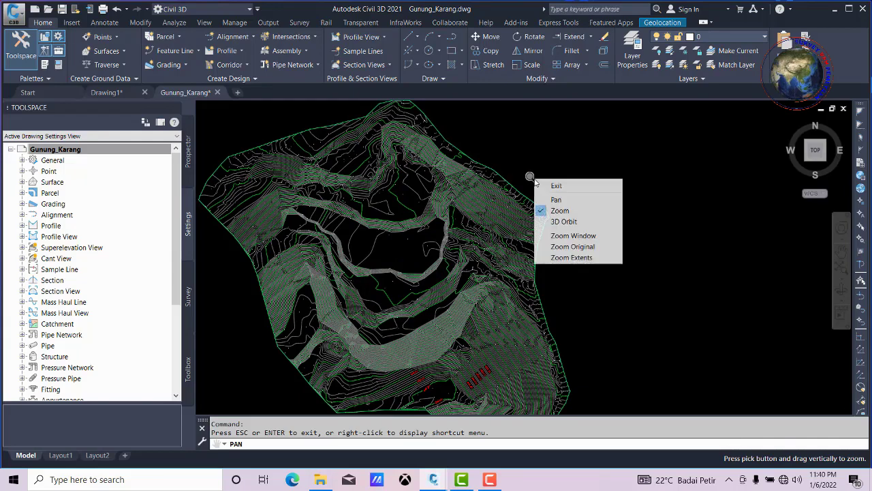
left_click(576, 221)
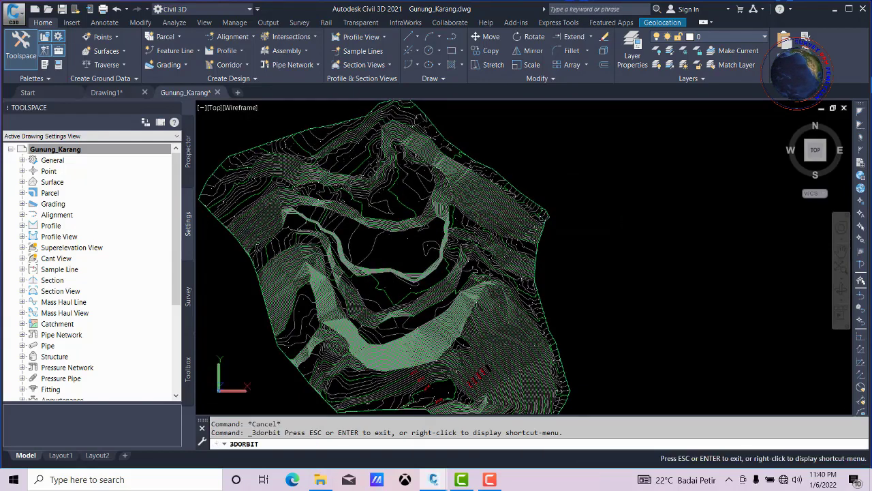
mouse_move(420, 342)
left_mouse_down()
mouse_move(409, 211)
mouse_move(504, 266)
mouse_move(409, 210)
mouse_move(395, 282)
mouse_move(411, 223)
mouse_move(415, 230)
mouse_move(352, 222)
mouse_move(445, 273)
mouse_move(454, 249)
mouse_move(398, 211)
mouse_move(459, 283)
mouse_move(464, 321)
mouse_move(467, 273)
mouse_move(473, 301)
mouse_move(433, 290)
mouse_move(448, 293)
mouse_move(372, 213)
mouse_move(394, 217)
left_mouse_up()
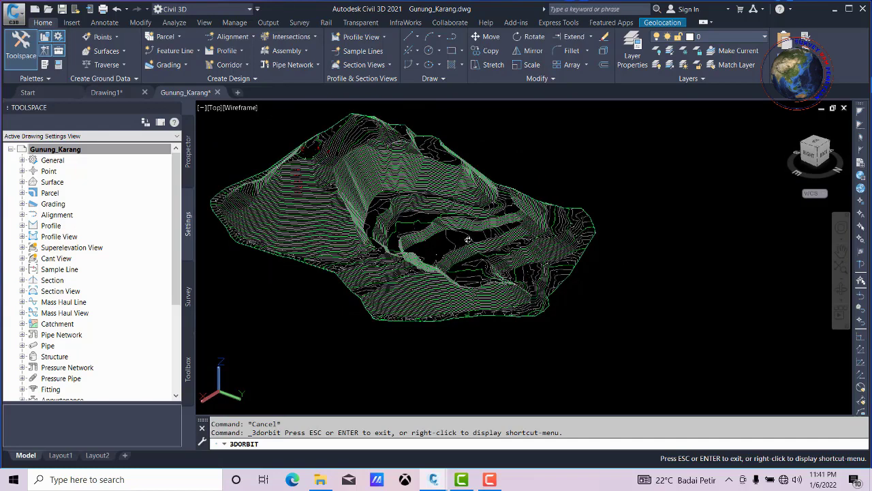
right_click(516, 174)
left_click(539, 182)
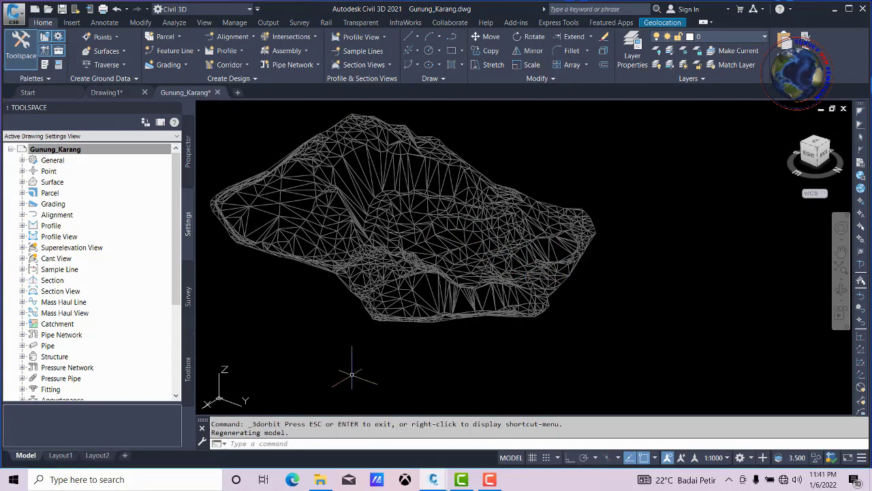
Run PLAN with Current UCS to restore the top-down contour view, then zoom out.
type("pl")
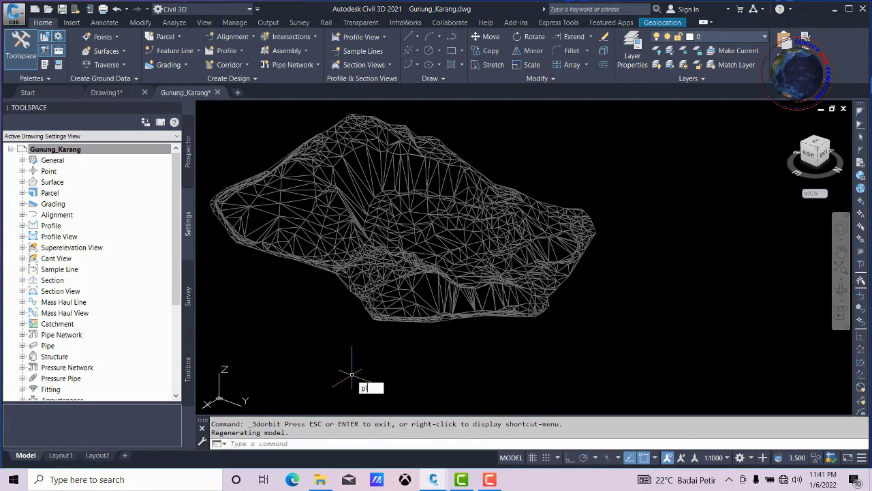
type("an")
key("Return")
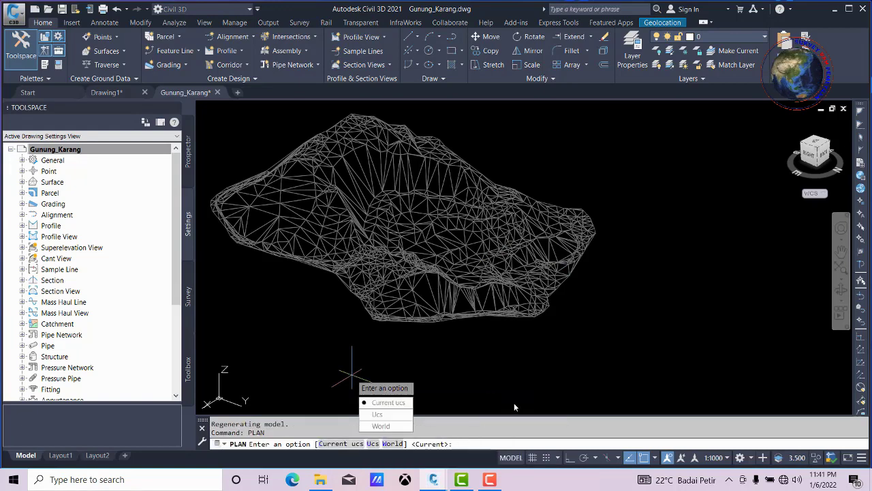
key("Return")
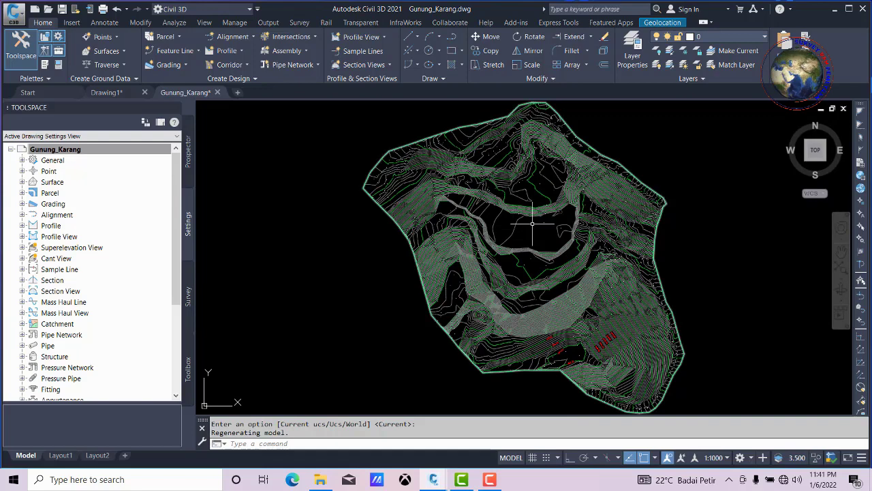
scroll(495, 220, "down", 4)
scroll(510, 193, "up", 2)
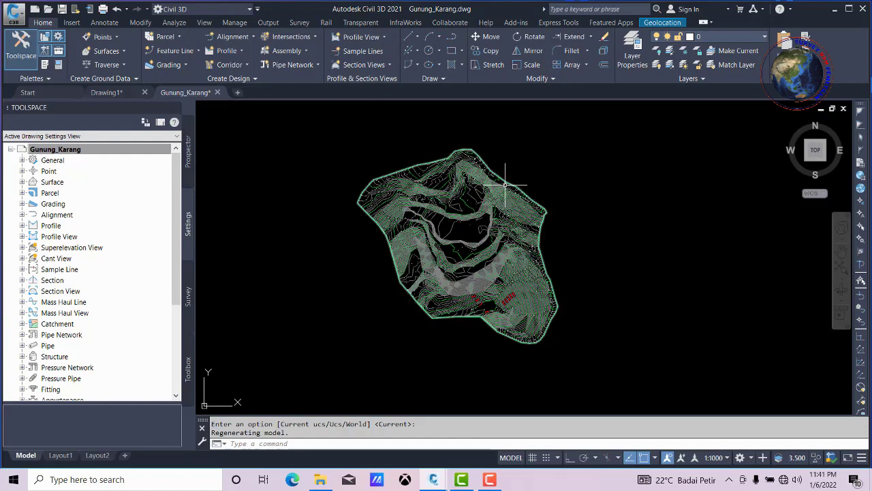
left_click(501, 178)
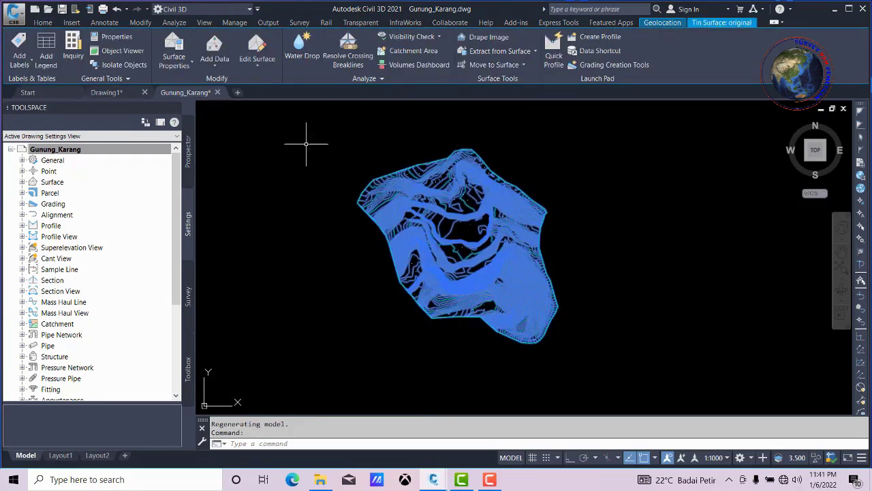
left_click(123, 51)
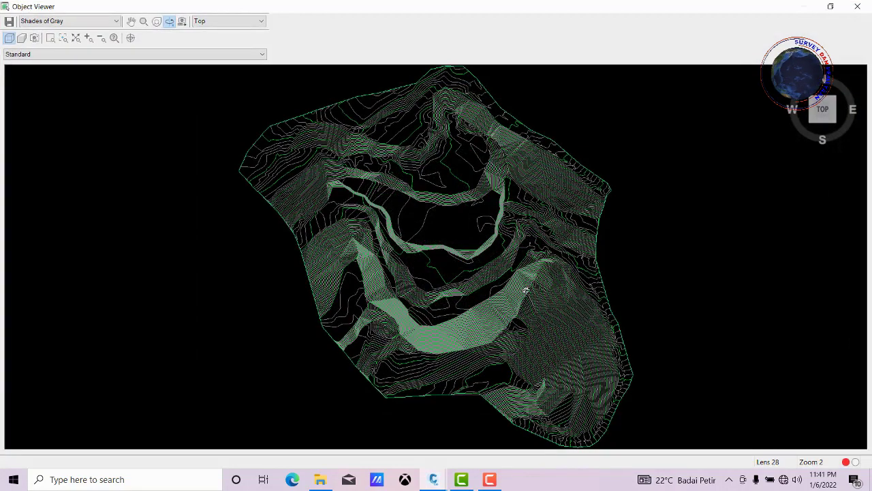
mouse_move(525, 290)
left_mouse_down()
mouse_move(379, 291)
mouse_move(543, 307)
mouse_move(469, 341)
left_mouse_up()
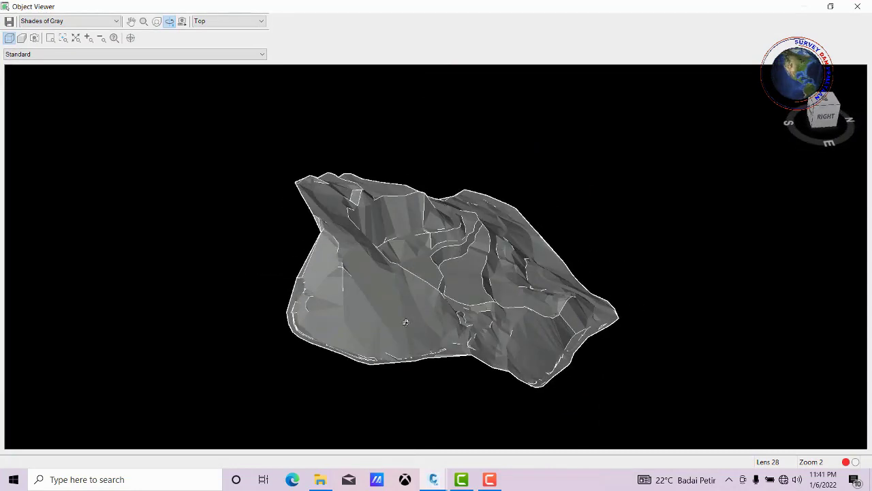
left_click_drag(406, 322, 452, 271)
scroll(452, 270, "down", 2)
scroll(452, 271, "up", 1)
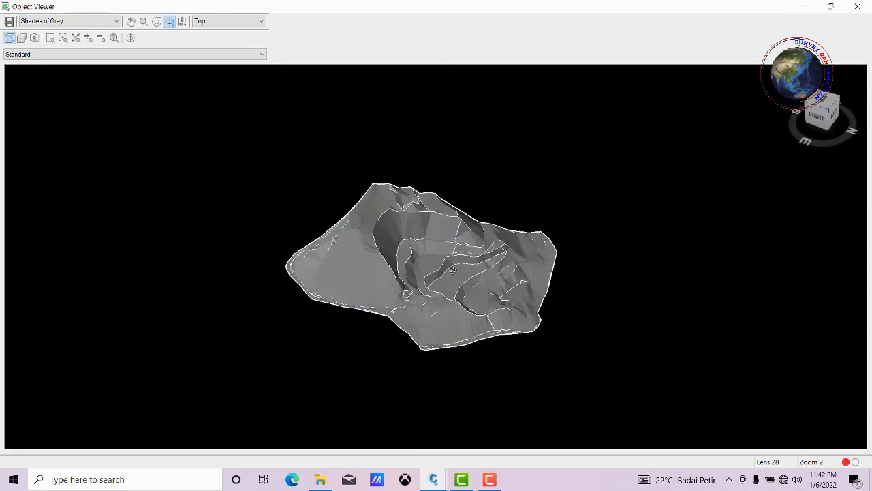
left_click_drag(430, 310, 470, 271)
scroll(470, 272, "up", 3)
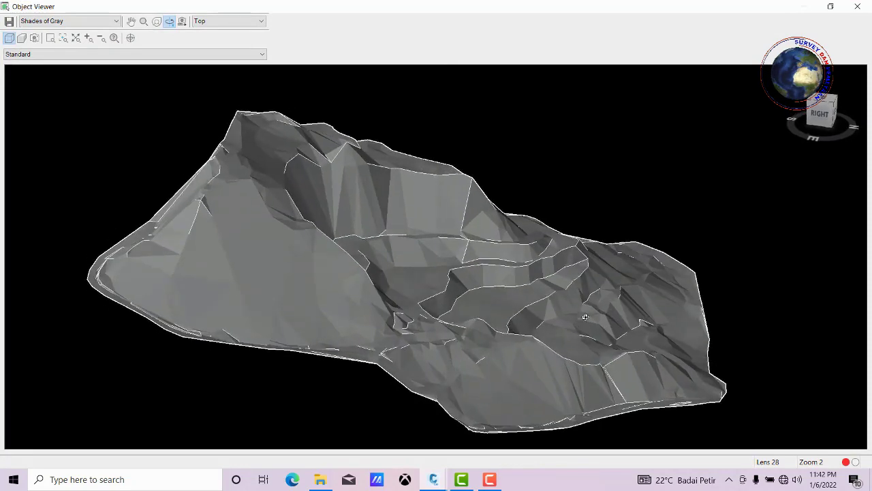
left_click_drag(584, 317, 418, 362)
scroll(532, 327, "down", 2)
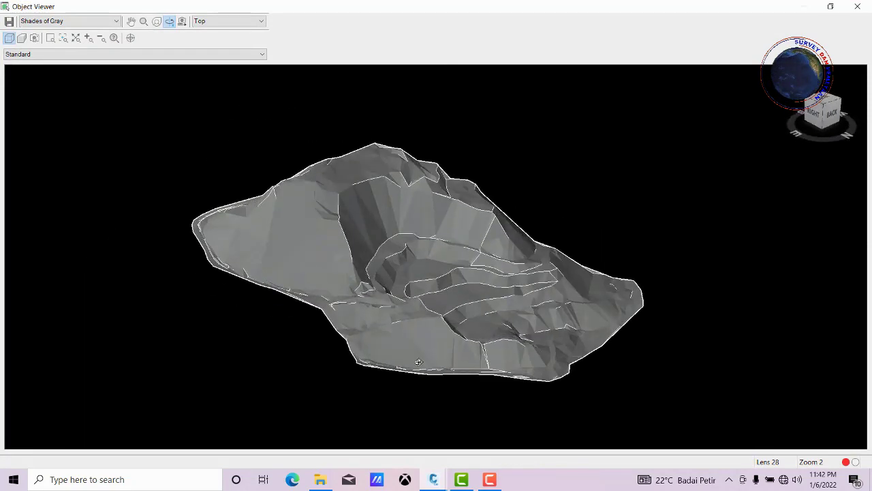
left_click_drag(471, 280, 531, 181)
right_click(531, 181)
left_click(551, 189)
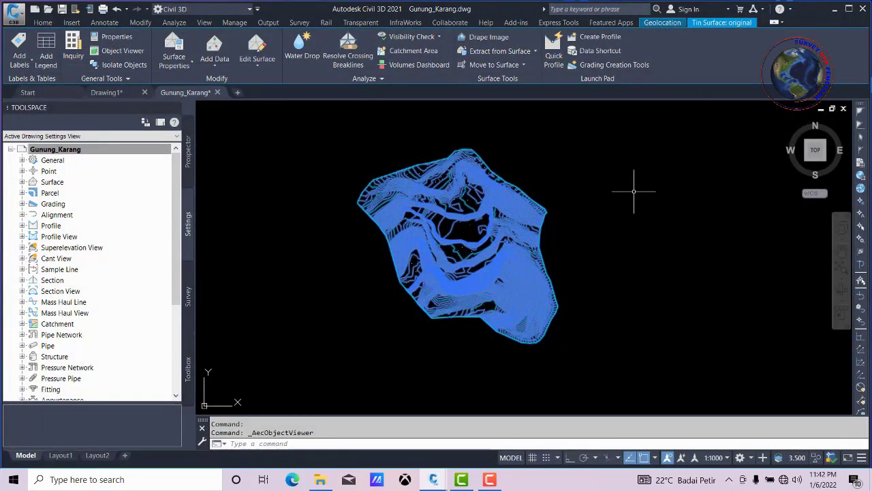
Deselect the Gunung_Karang TIN surface so its contours return to their normal colours.
key("Escape")
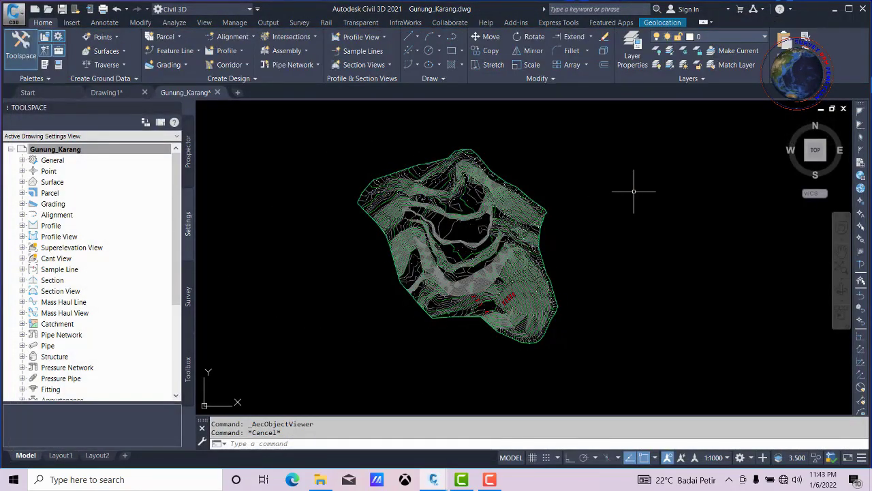